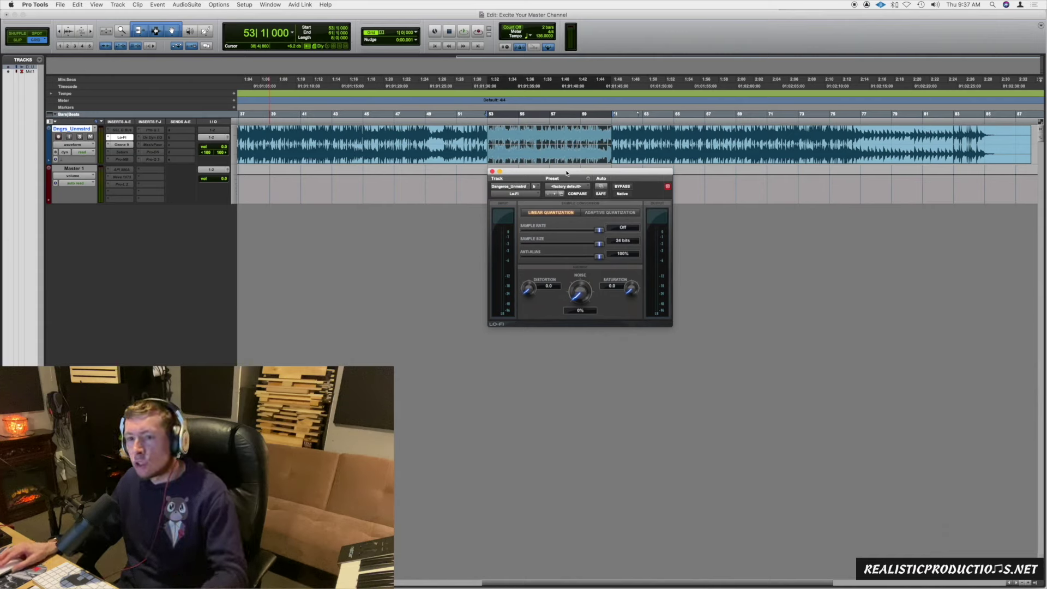
Bypass the Ozone 9 insert on the Dangeros_Unmstrd track and set Lo-Fi's Distortion to 0.2
{"action": "right_click", "coordinate": [122, 146]}
{"action": "left_click", "coordinate": [133, 155]}
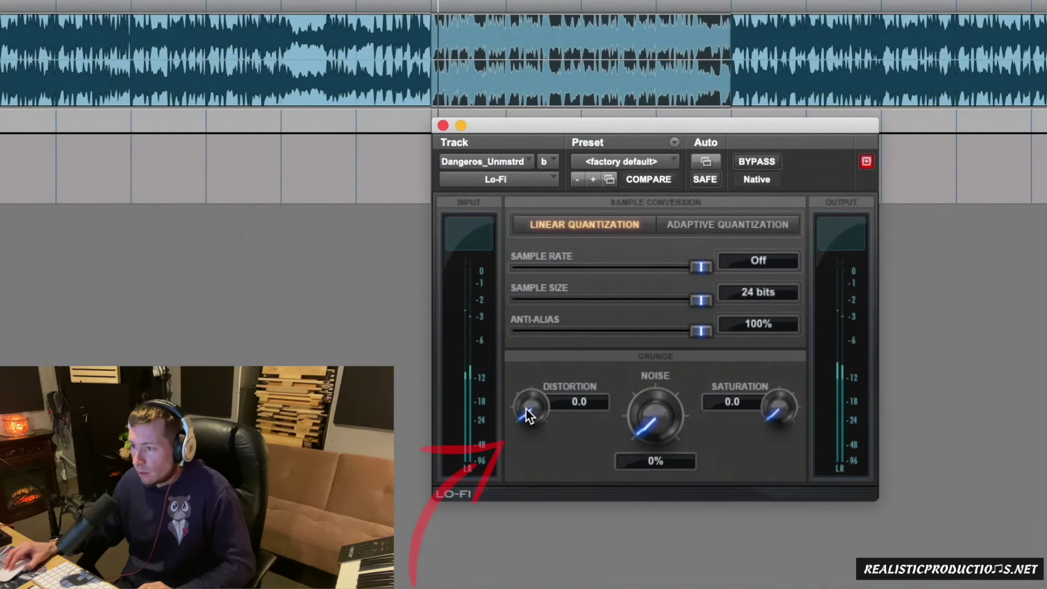
{"action": "left_click_drag", "start_coordinate": [526, 408], "coordinate": [528, 404]}
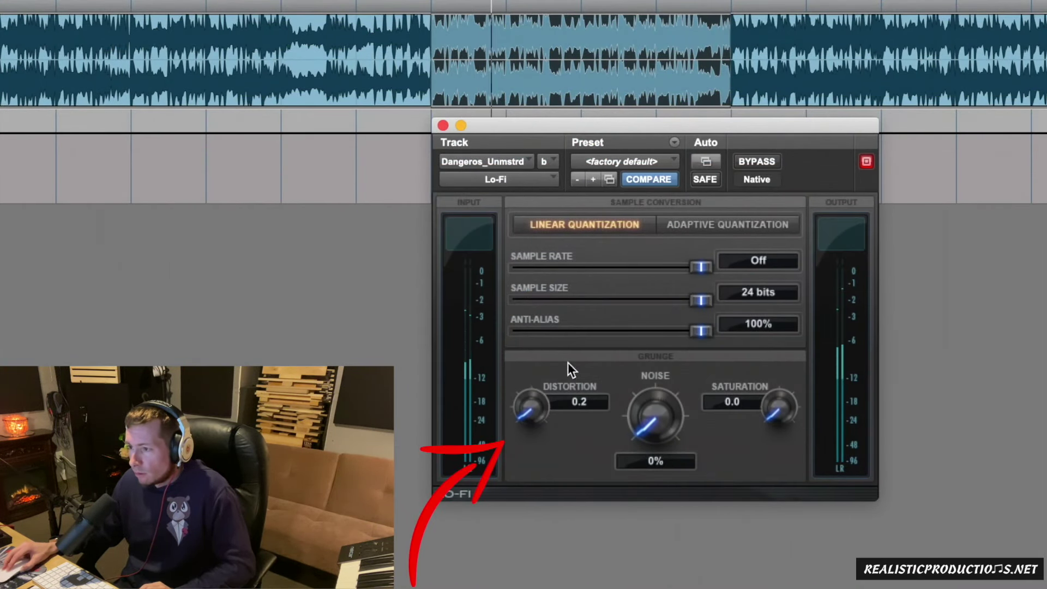
Audition Lo-Fi bypassed and active, and try an exaggerated Distortion before returning it to 0.2
{"action": "left_click", "coordinate": [765, 159]}
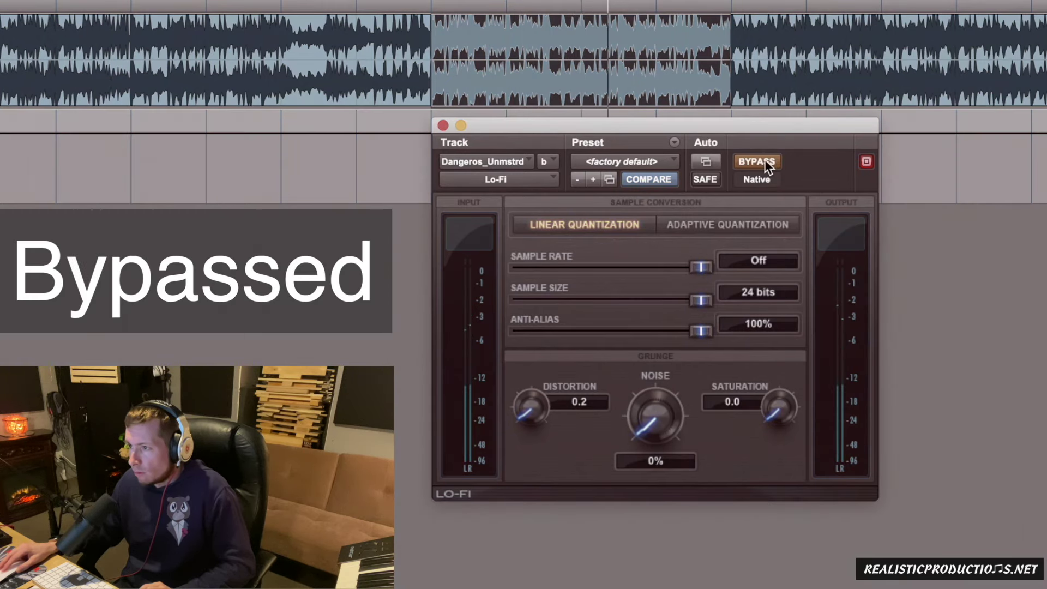
{"action": "left_click", "coordinate": [765, 159]}
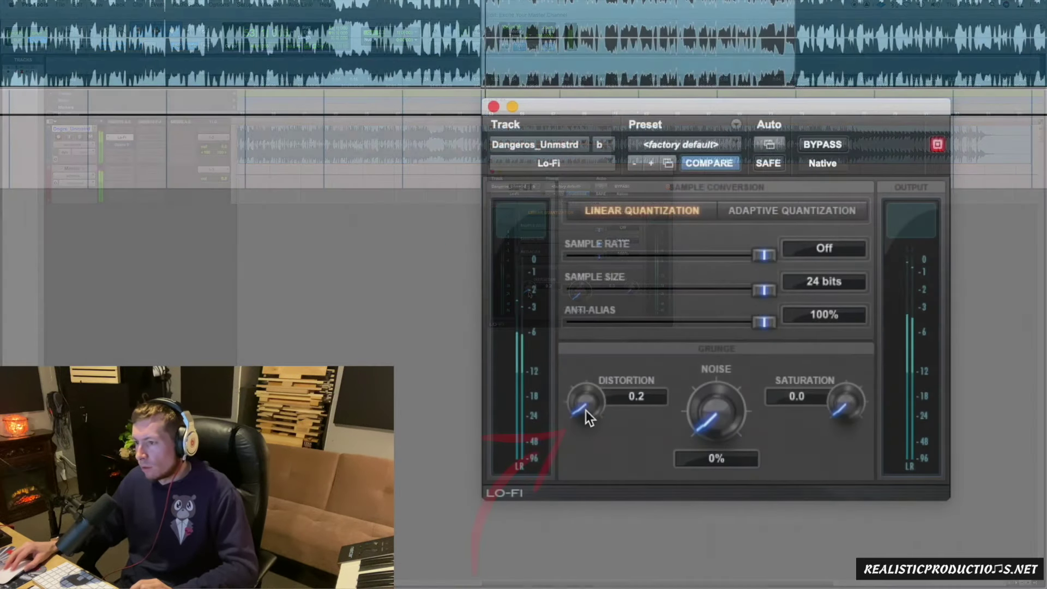
{"action": "left_click_drag", "start_coordinate": [586, 410], "coordinate": [603, 342]}
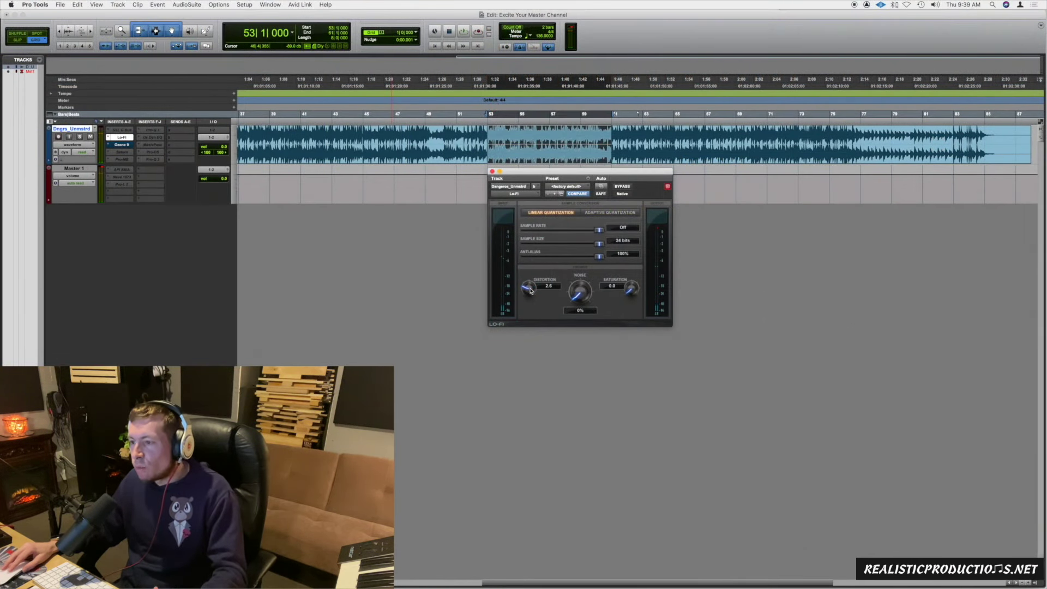
{"action": "left_click_drag", "start_coordinate": [529, 295], "coordinate": [520, 331]}
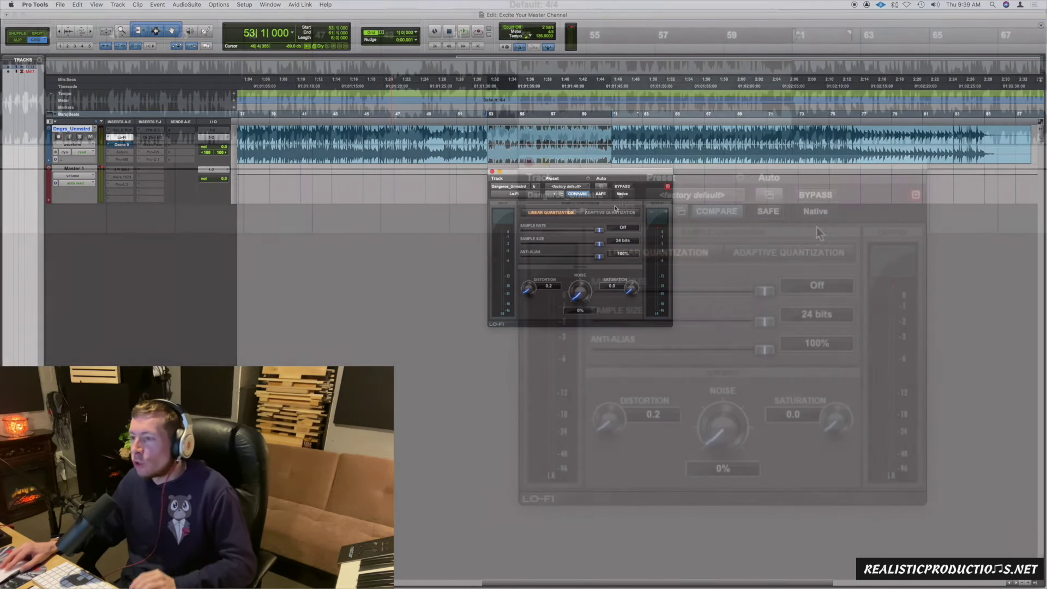
{"action": "left_click", "coordinate": [625, 187]}
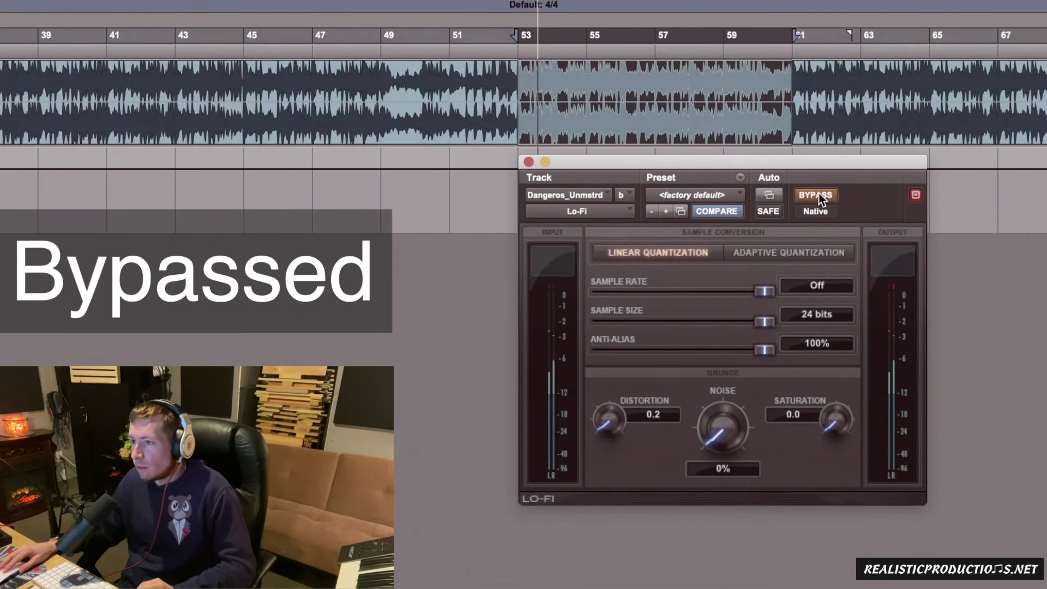
{"action": "left_click", "coordinate": [817, 195]}
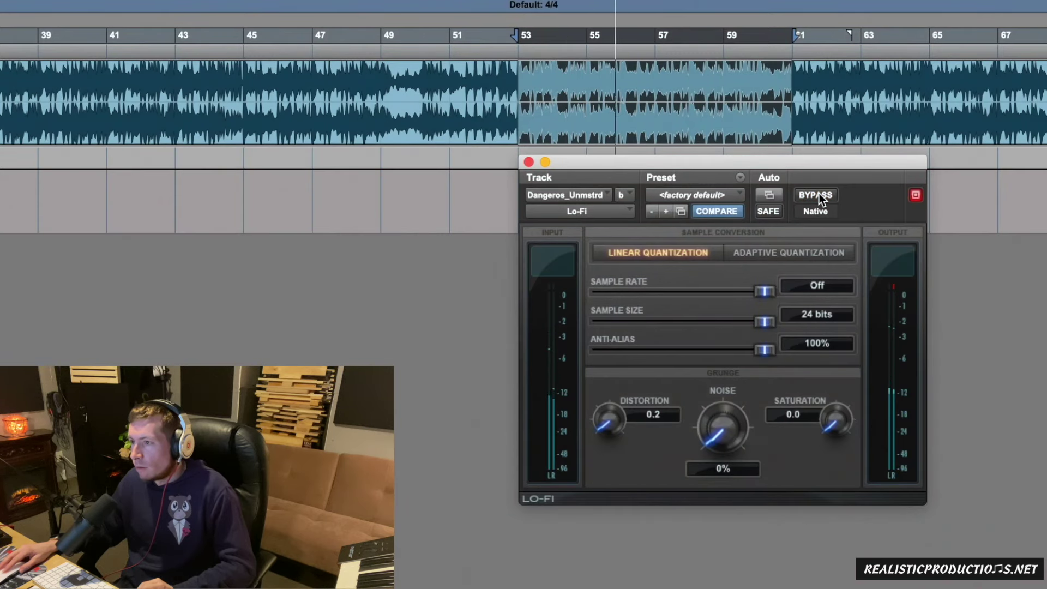
Bypass Lo-Fi, close its plug-in window and make the Lo-Fi insert inactive
{"action": "left_click", "coordinate": [816, 195]}
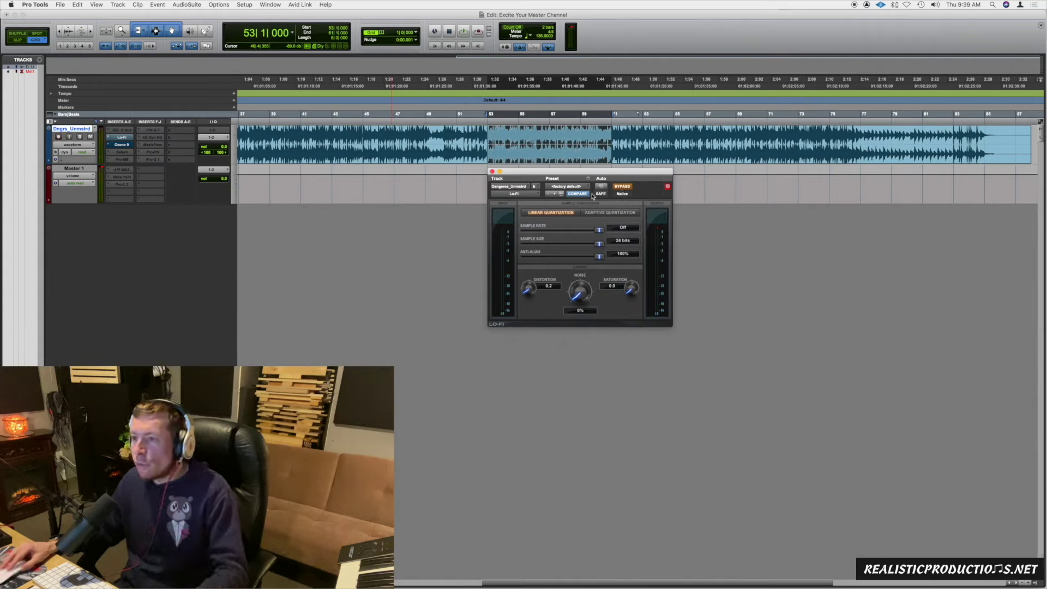
{"action": "left_click", "coordinate": [492, 172]}
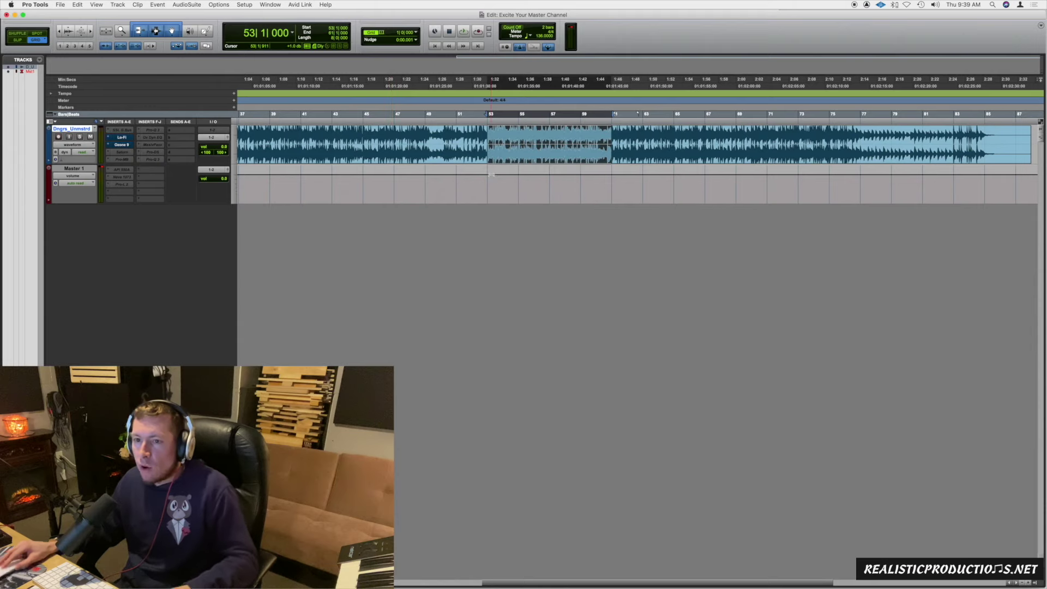
{"action": "left_click", "coordinate": [127, 139], "text": "ctrl+super"}
{"action": "left_click", "coordinate": [102, 167]}
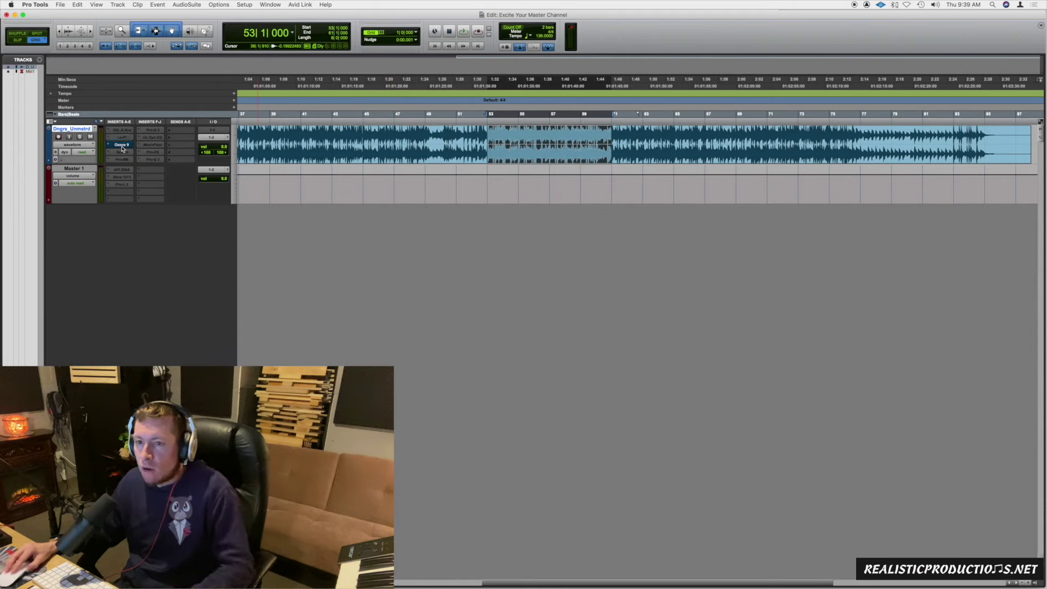
Open the Ozone 9 insert on the Dangeros_Unmstrd track and take it out of bypass
{"action": "left_click", "coordinate": [123, 146]}
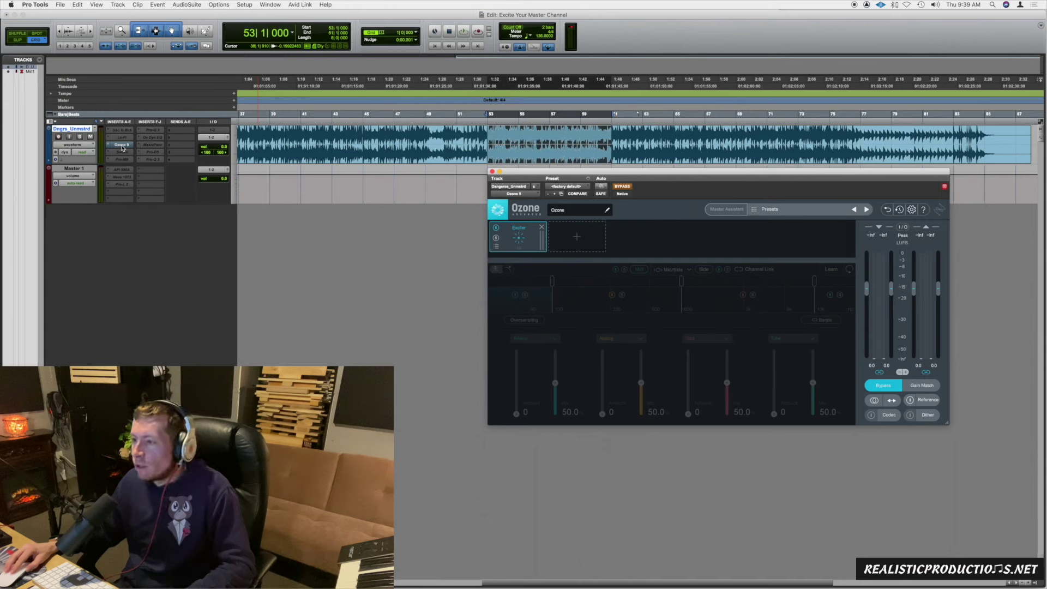
{"action": "left_click", "coordinate": [622, 187]}
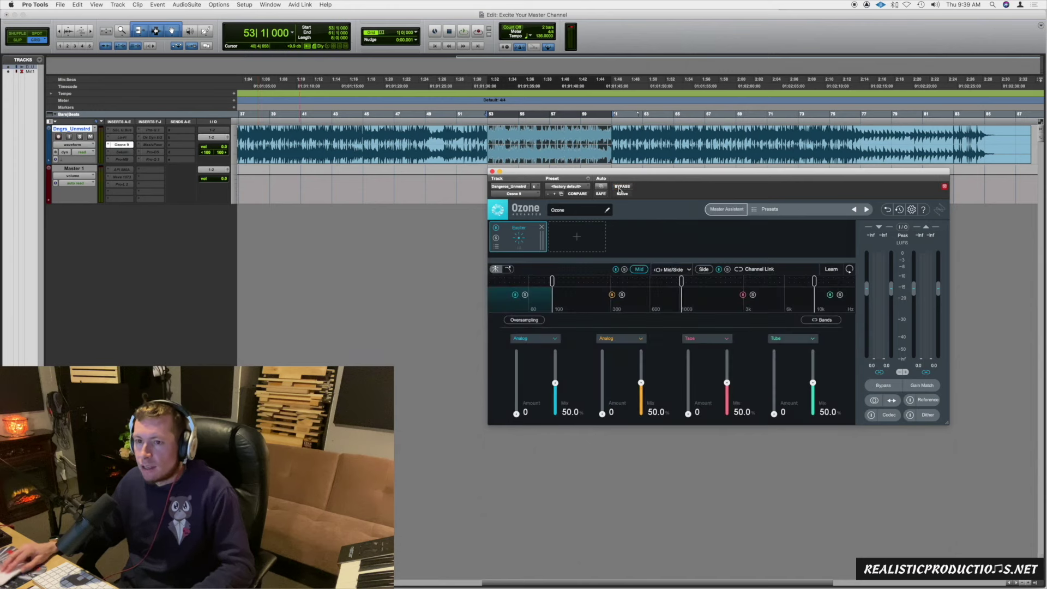
Open the FabFilter Saturn insert to view its interface, and close its window
{"action": "left_click", "coordinate": [124, 155]}
{"action": "left_click", "coordinate": [124, 156]}
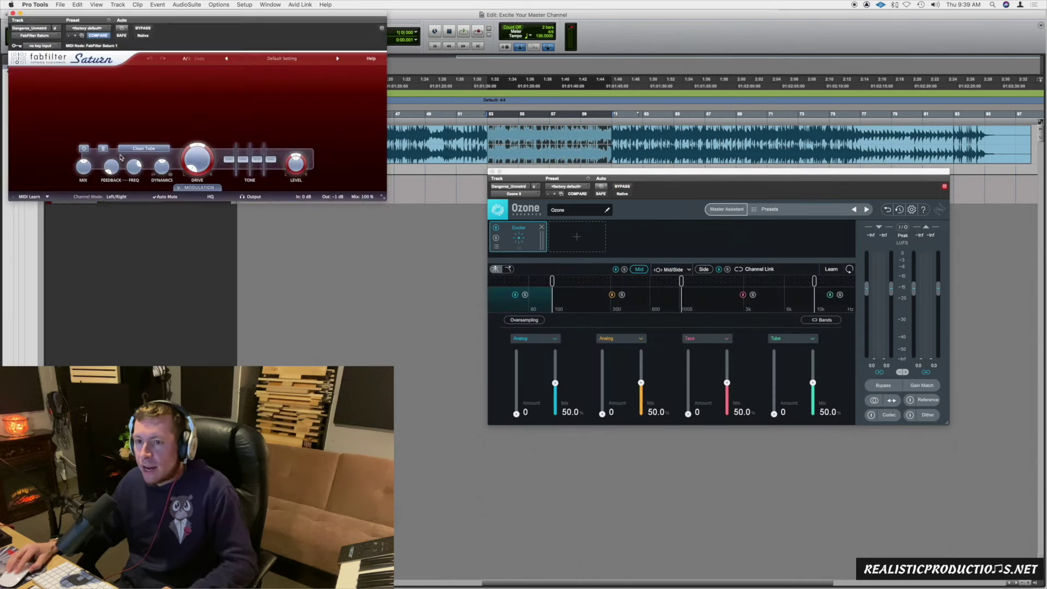
{"action": "left_click_drag", "start_coordinate": [205, 12], "coordinate": [223, 199]}
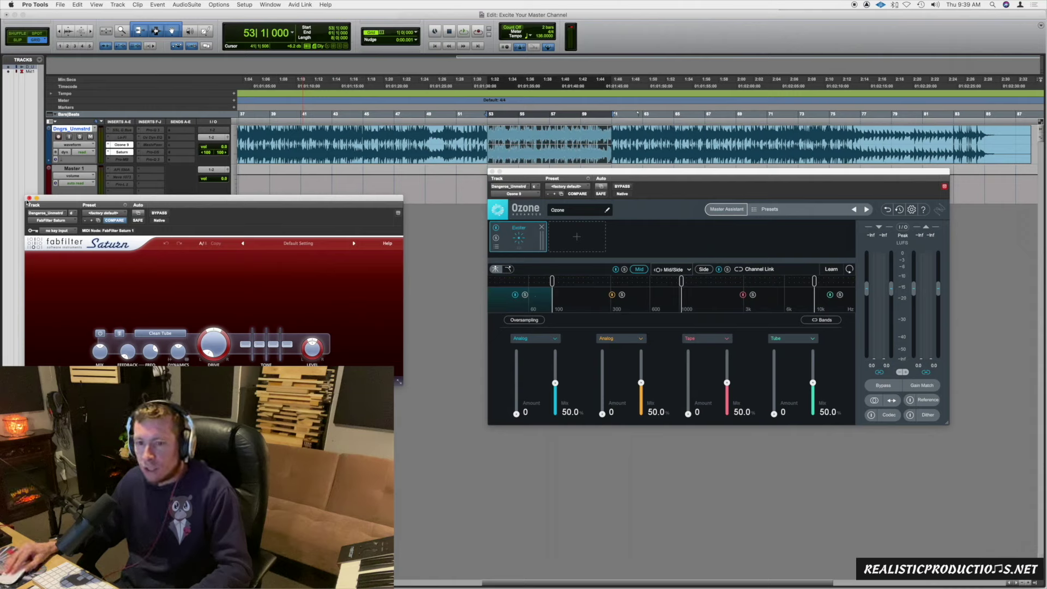
{"action": "left_click", "coordinate": [30, 199]}
Reposition the Ozone window and review the Exciter's band settings for the Side and Mid channels, ending on Mid
{"action": "left_click_drag", "start_coordinate": [553, 173], "coordinate": [400, 156]}
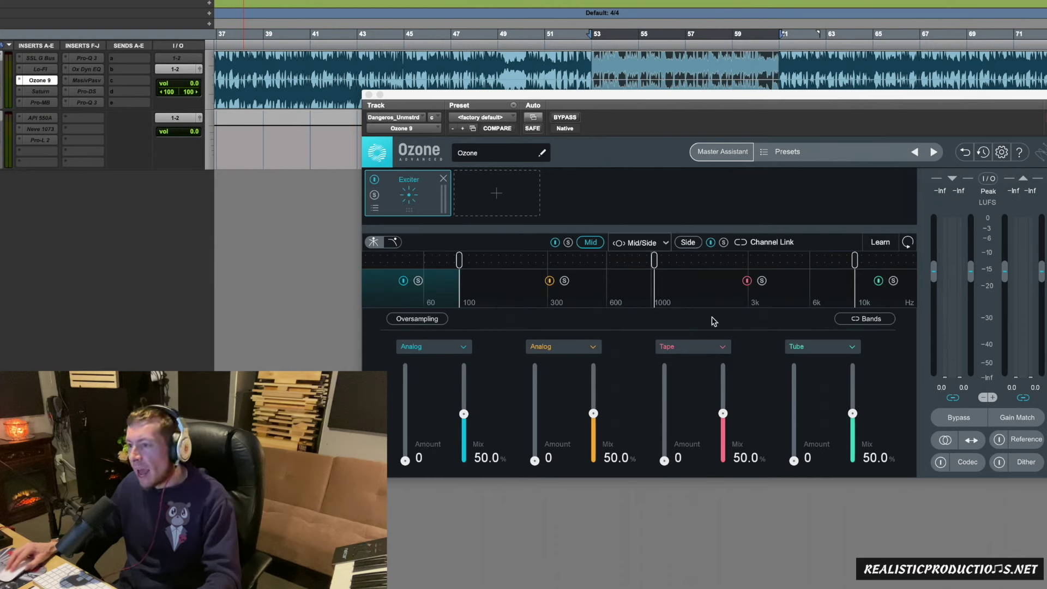
{"action": "left_click", "coordinate": [701, 242]}
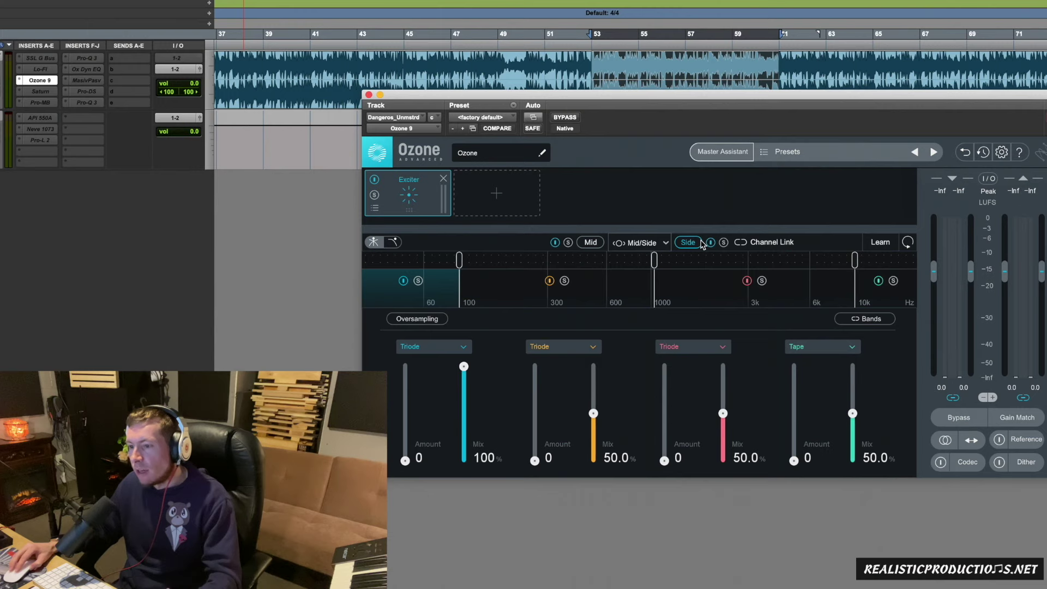
{"action": "left_click", "coordinate": [592, 243]}
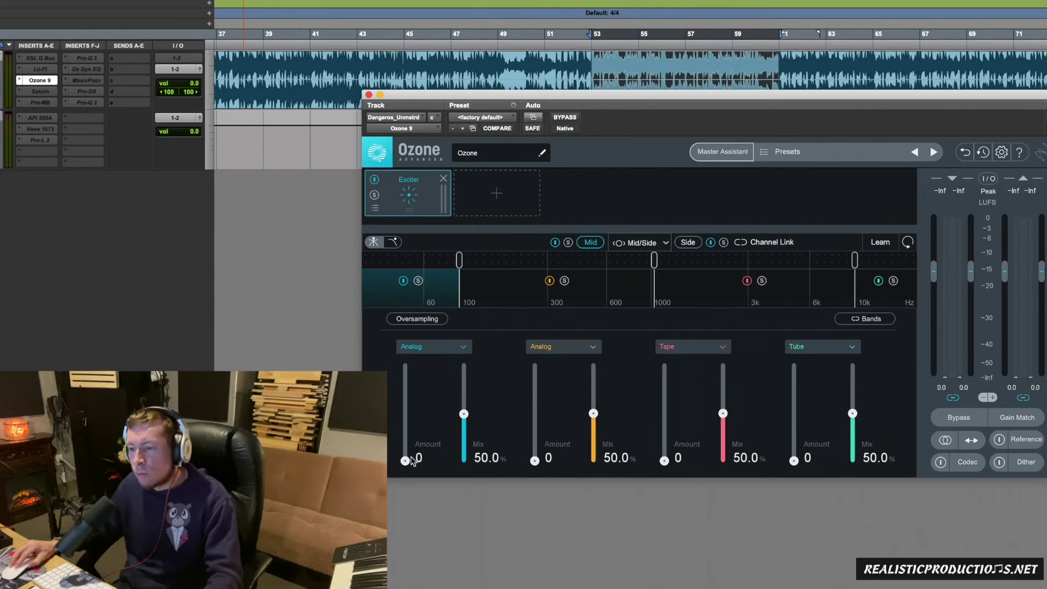
{"action": "left_click_drag", "start_coordinate": [405, 461], "coordinate": [406, 499]}
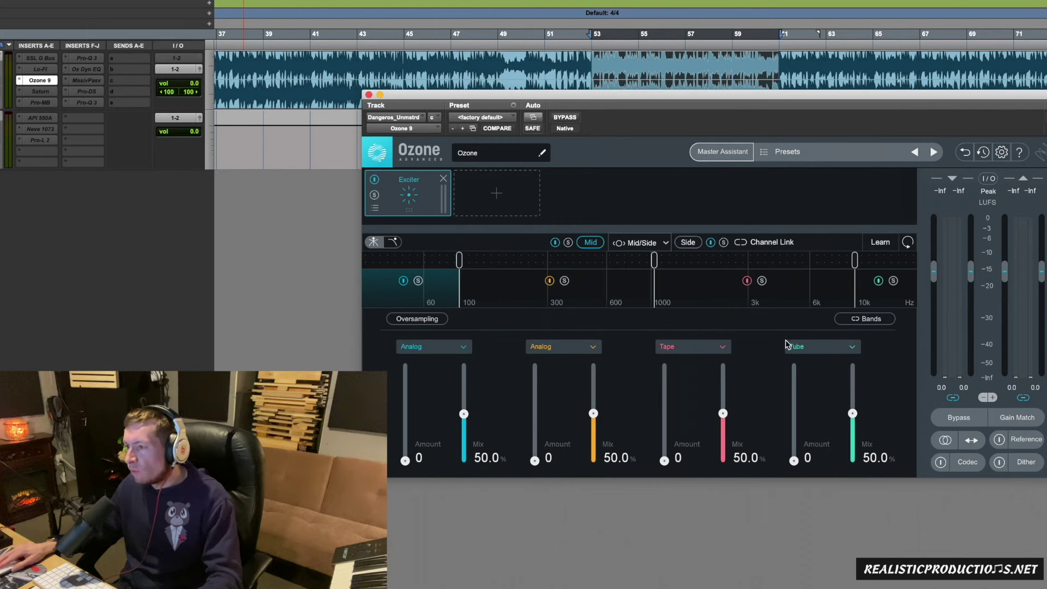
{"action": "left_click", "coordinate": [688, 242]}
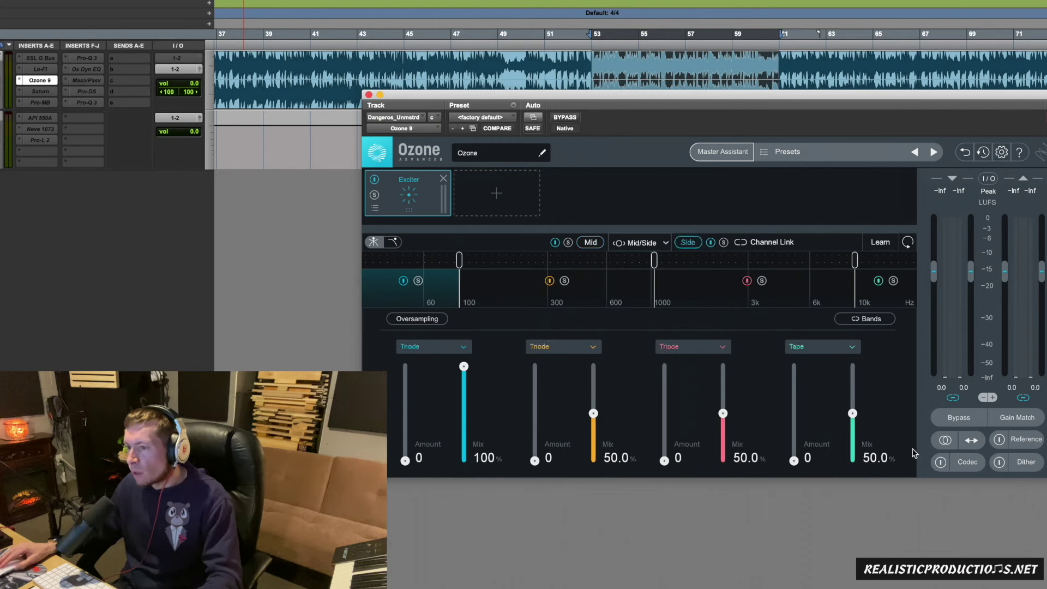
{"action": "left_click", "coordinate": [591, 243]}
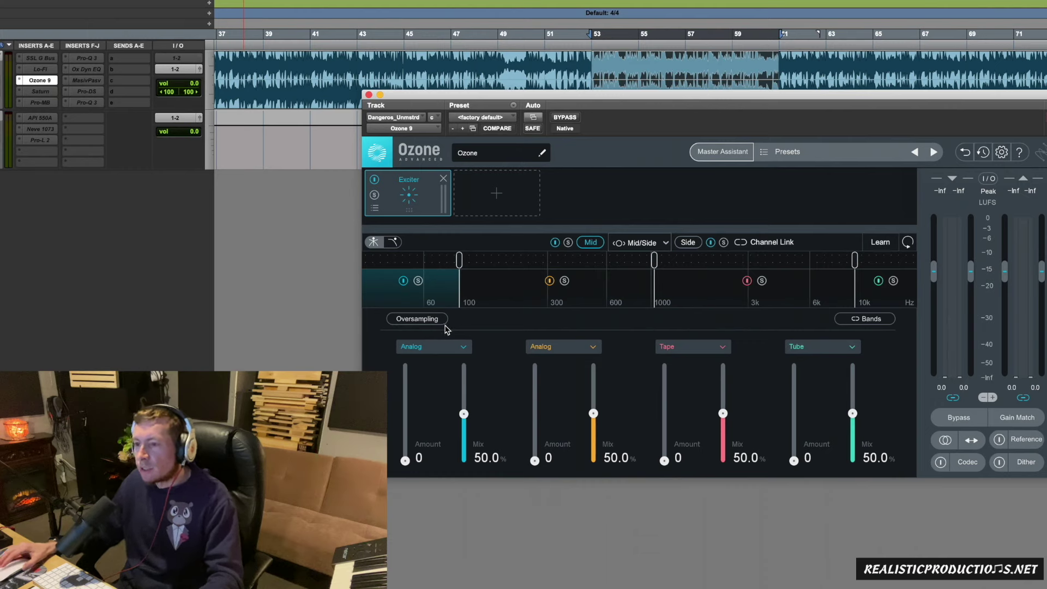
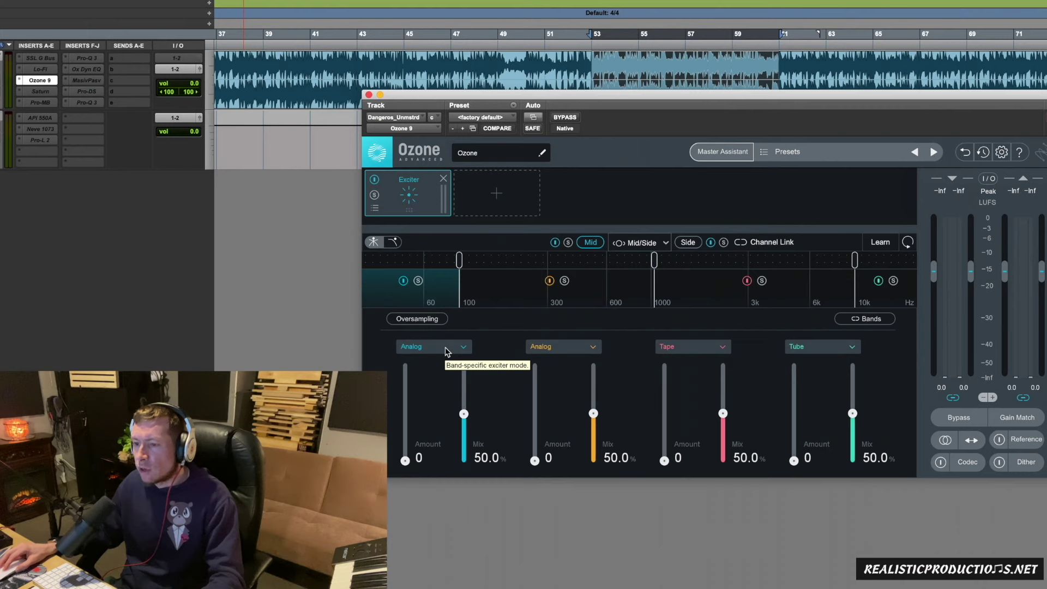
Review the available exciter modes for the lowest Mid band, leaving it on Analog
{"action": "left_click", "coordinate": [446, 349]}
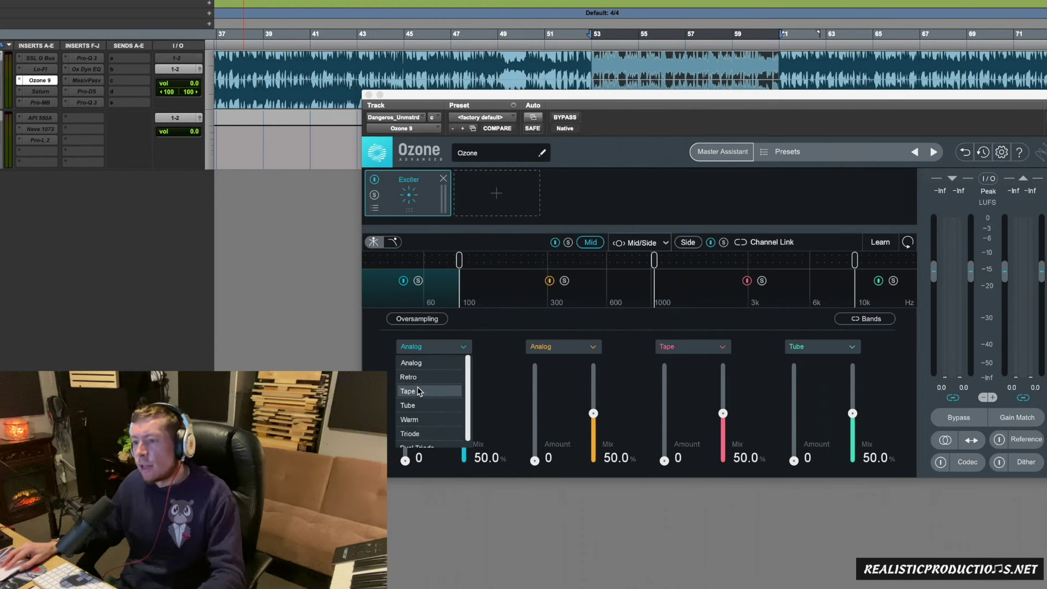
{"action": "left_click", "coordinate": [363, 361]}
{"action": "left_click", "coordinate": [423, 346]}
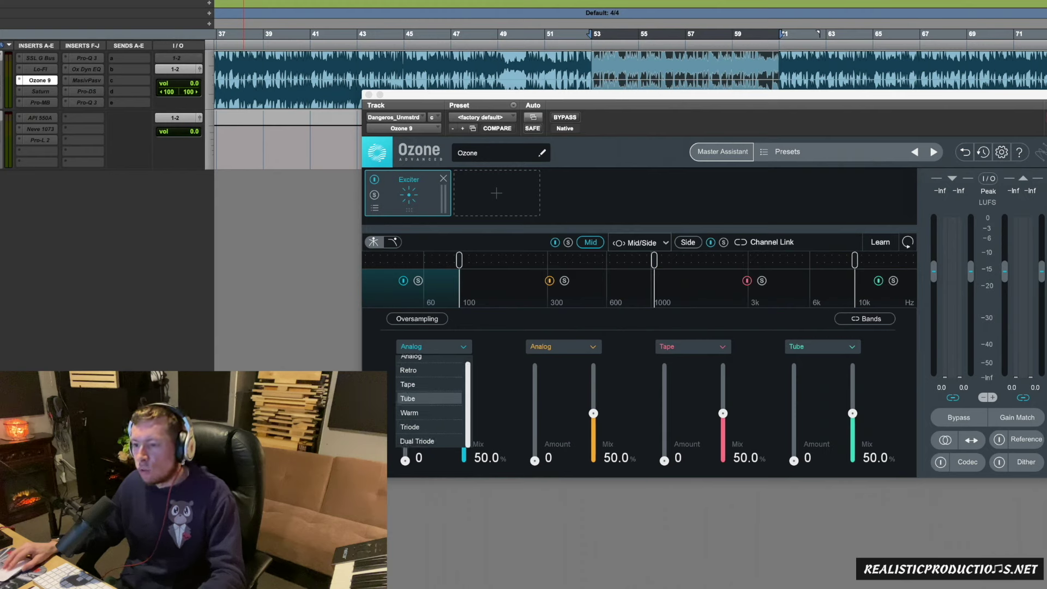
{"action": "left_click", "coordinate": [380, 399]}
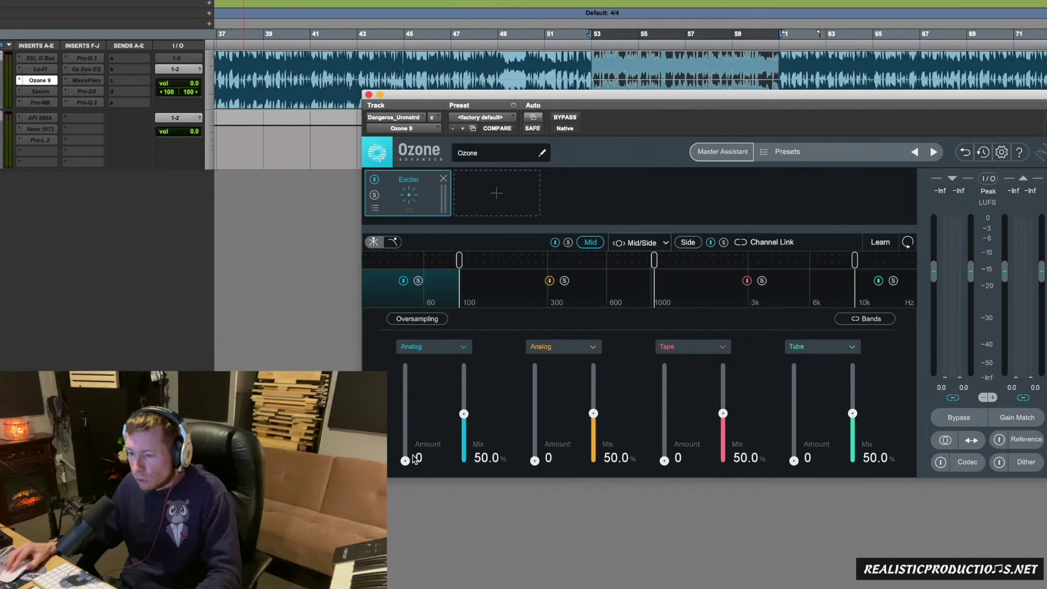
Set the lowest Mid band's Amount to 5.1 and play the loop, comparing that band bypassed and active
{"action": "left_click_drag", "start_coordinate": [405, 460], "coordinate": [407, 429]}
{"action": "key", "text": "space"}
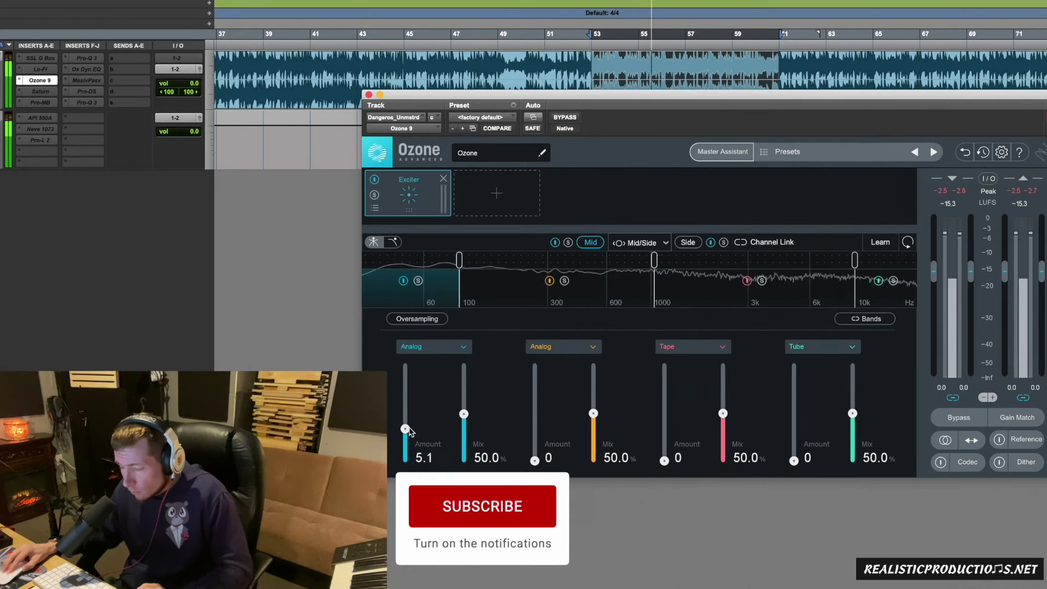
{"action": "left_click", "coordinate": [403, 280]}
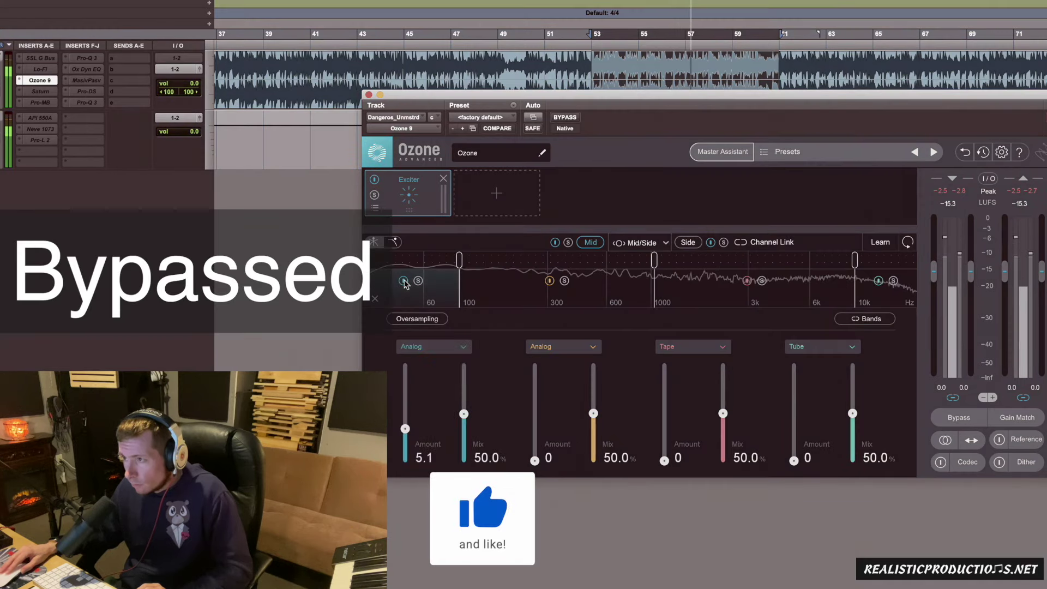
{"action": "left_click", "coordinate": [404, 280]}
{"action": "left_click", "coordinate": [404, 281]}
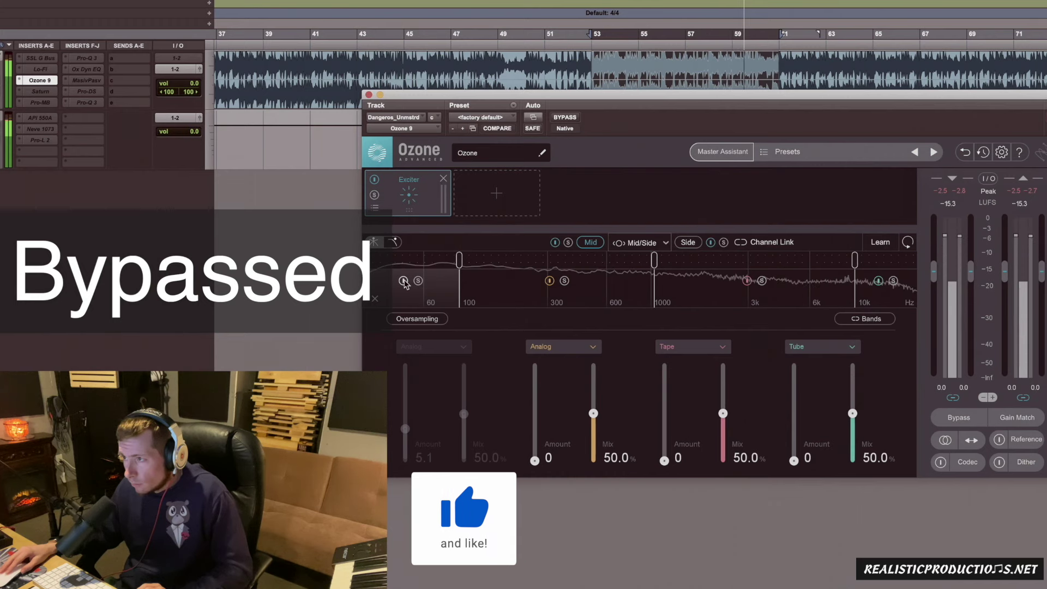
{"action": "left_click", "coordinate": [403, 280]}
{"action": "key", "text": "space"}
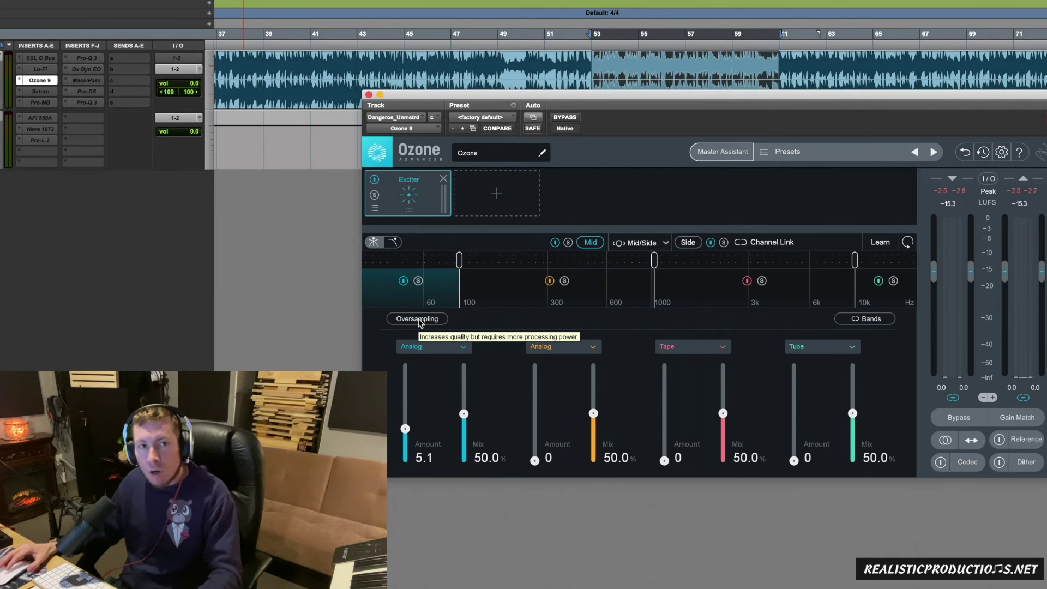
Try an Amount of 1.0 on the lowest Mid band, and settle it at 5.0
{"action": "left_click_drag", "start_coordinate": [409, 431], "coordinate": [410, 433]}
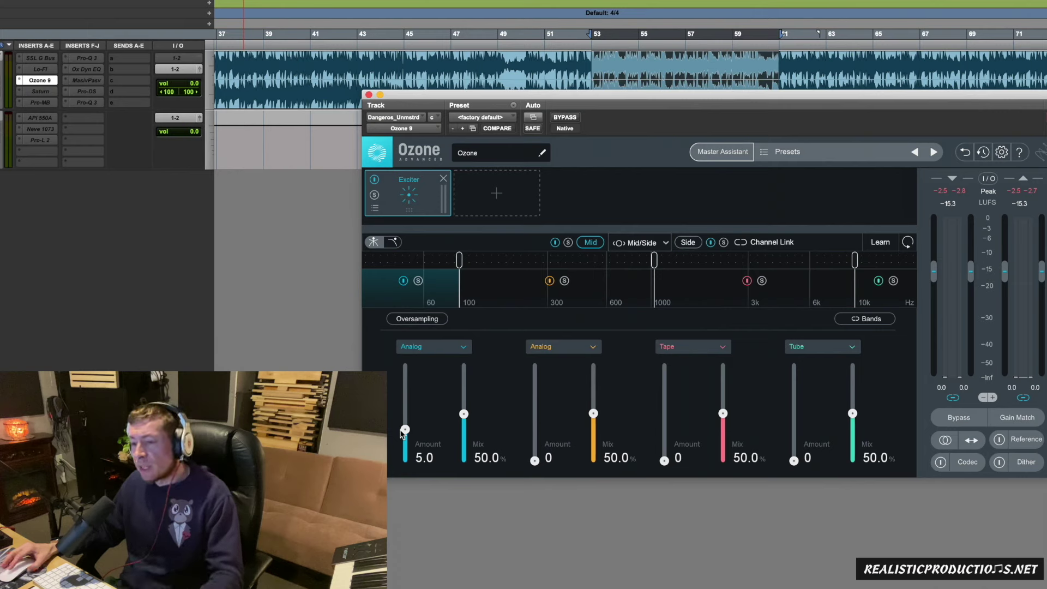
{"action": "left_click_drag", "start_coordinate": [405, 431], "coordinate": [408, 458]}
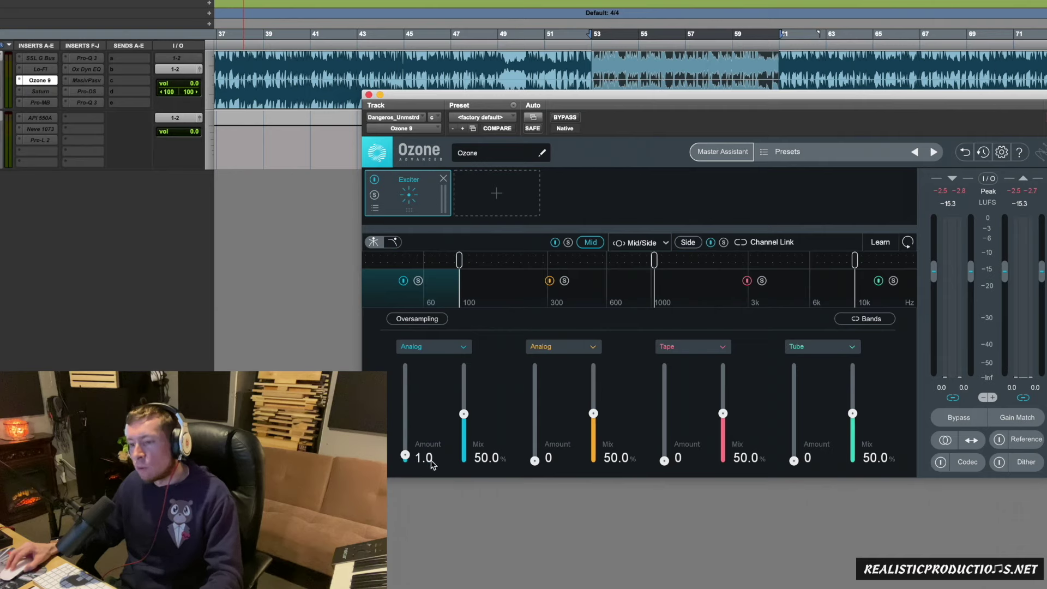
{"action": "left_click_drag", "start_coordinate": [406, 456], "coordinate": [405, 430]}
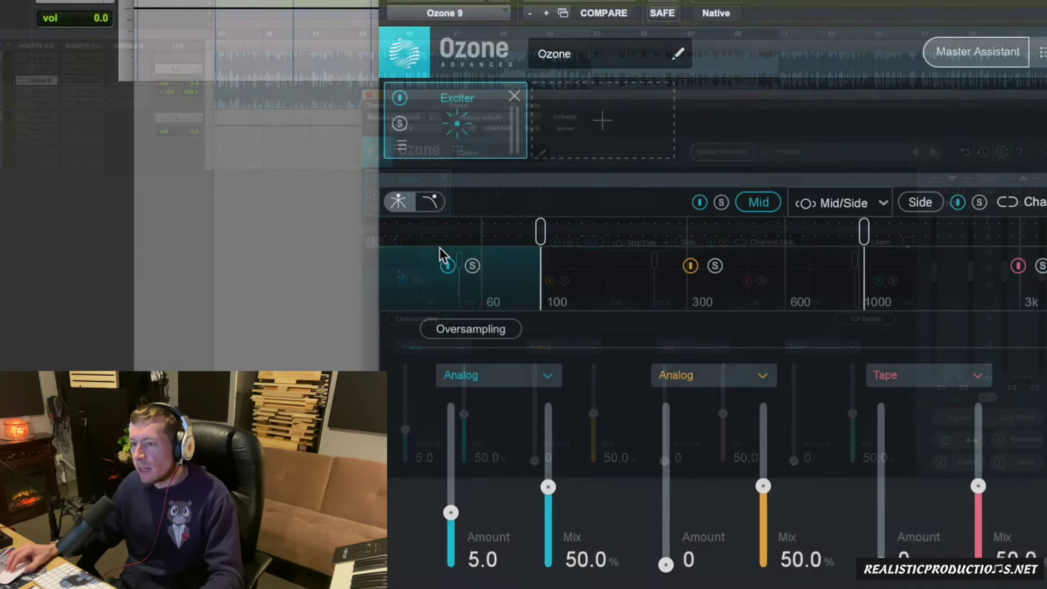
Toggle the lowest Mid band and the whole Exciter module off and on to compare their bypass controls
{"action": "left_click", "coordinate": [448, 266]}
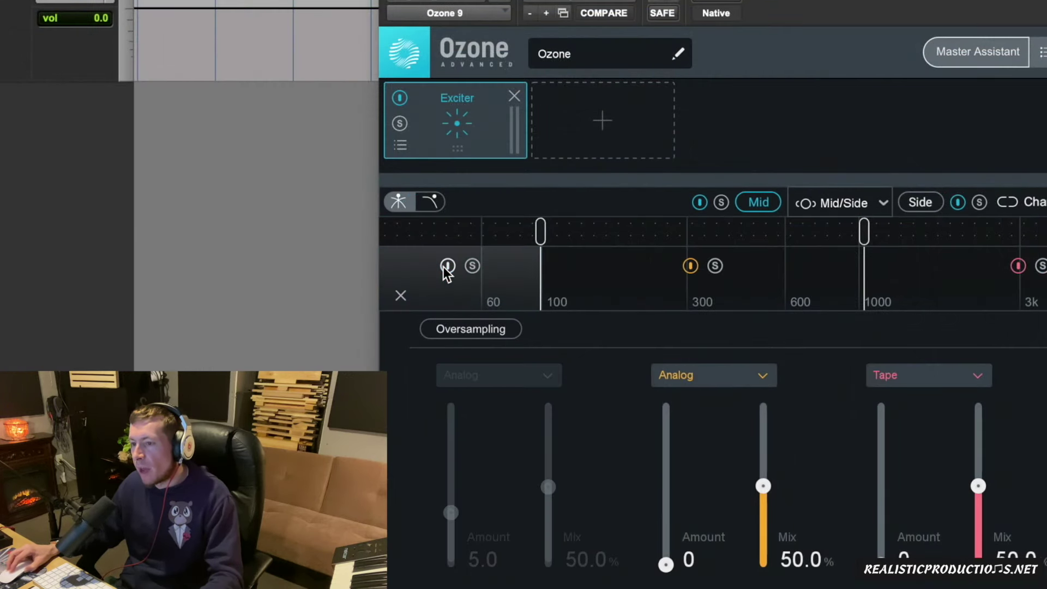
{"action": "left_click", "coordinate": [447, 265]}
{"action": "left_click", "coordinate": [400, 98]}
{"action": "left_click", "coordinate": [400, 97]}
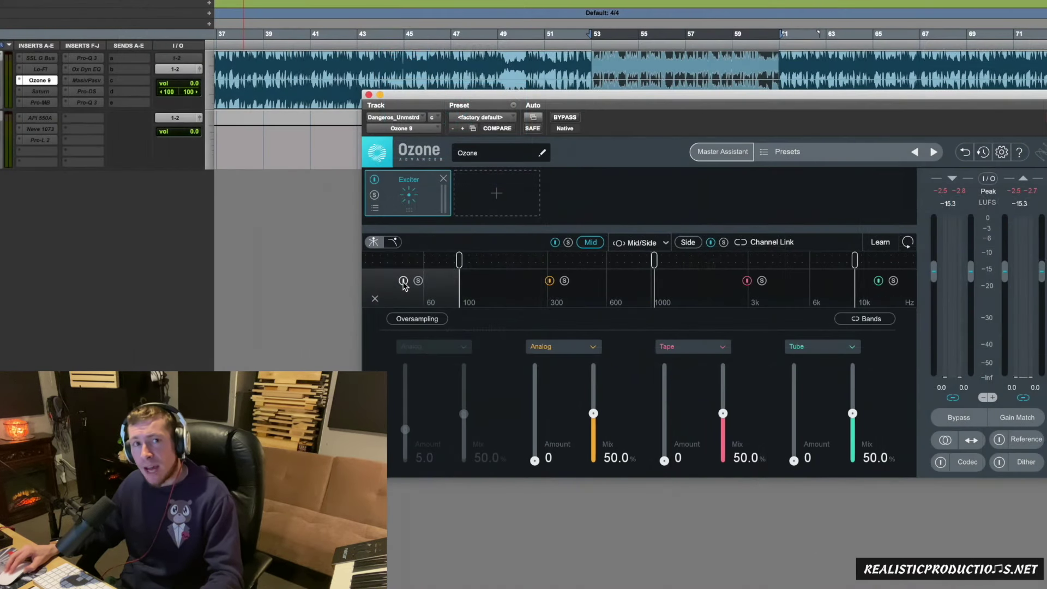
{"action": "left_click", "coordinate": [403, 281]}
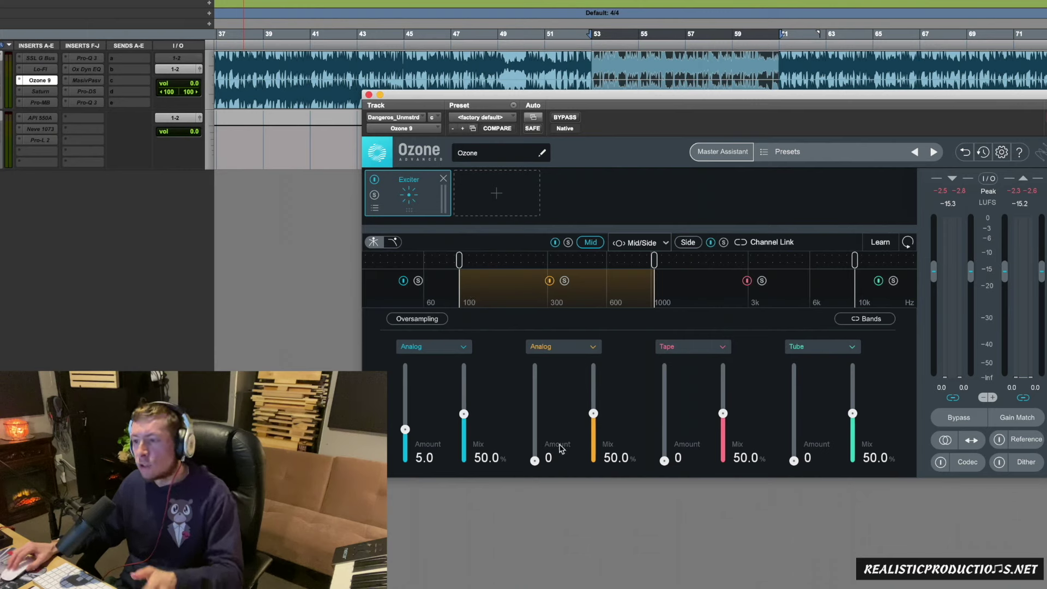
Set the second Mid band's Amount to 2.0 while the loop plays, and compare that band bypassed and active
{"action": "key", "text": "space"}
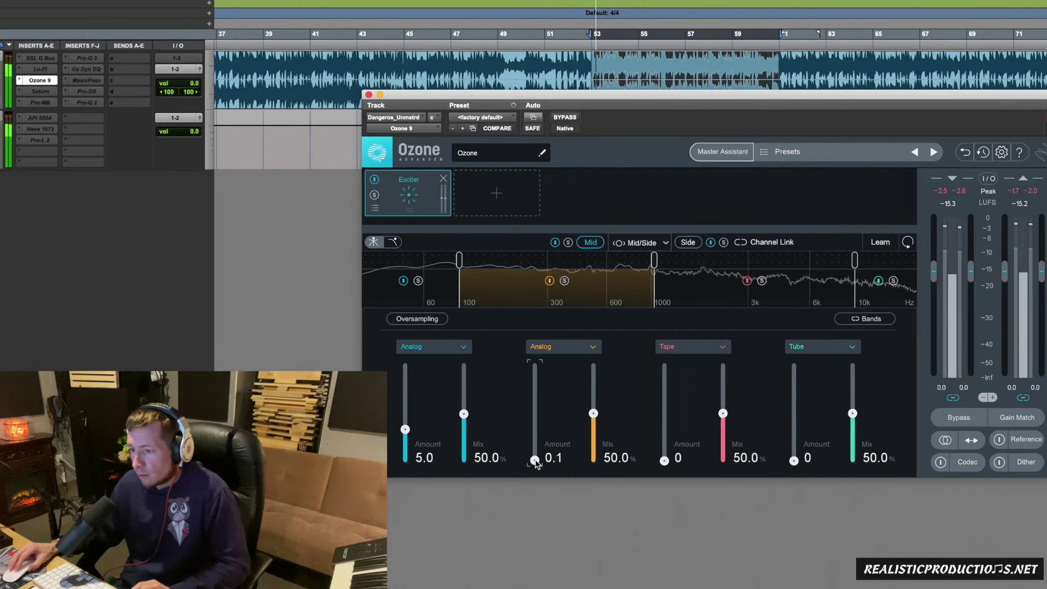
{"action": "left_click_drag", "start_coordinate": [537, 461], "coordinate": [536, 450]}
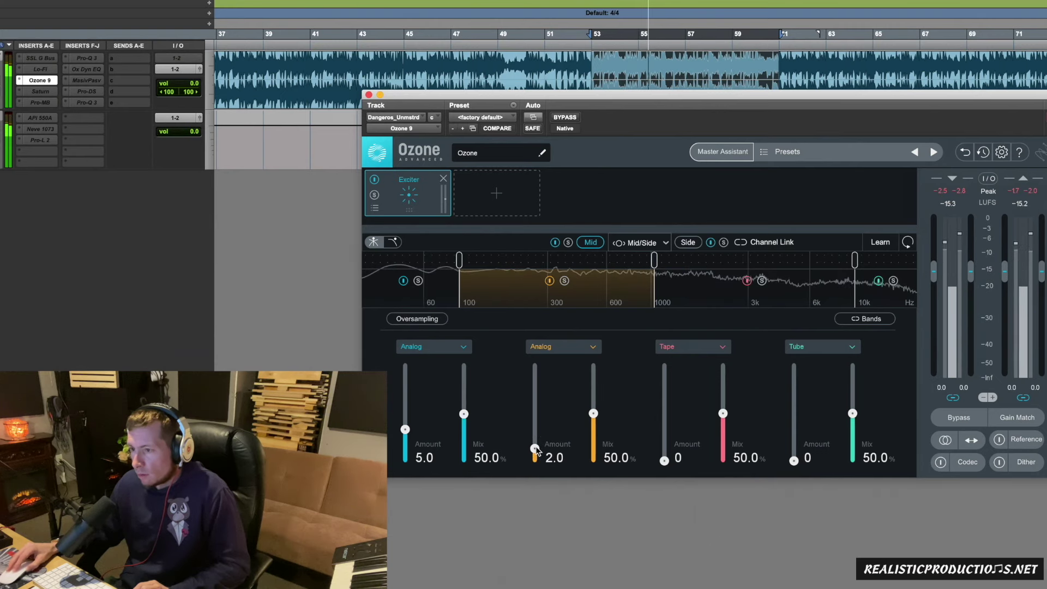
{"action": "left_click", "coordinate": [549, 281]}
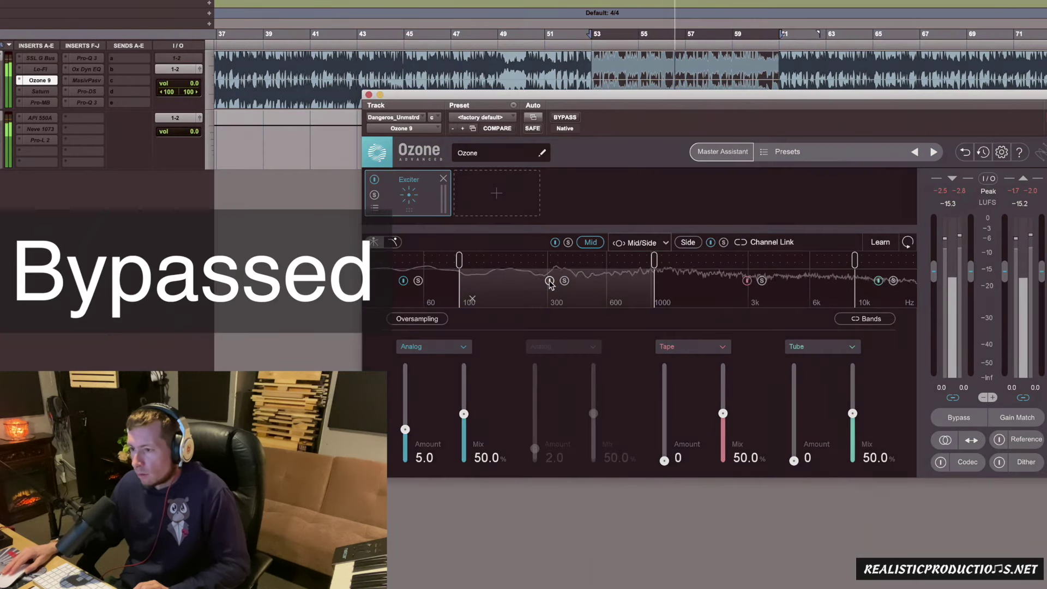
{"action": "left_click", "coordinate": [549, 281]}
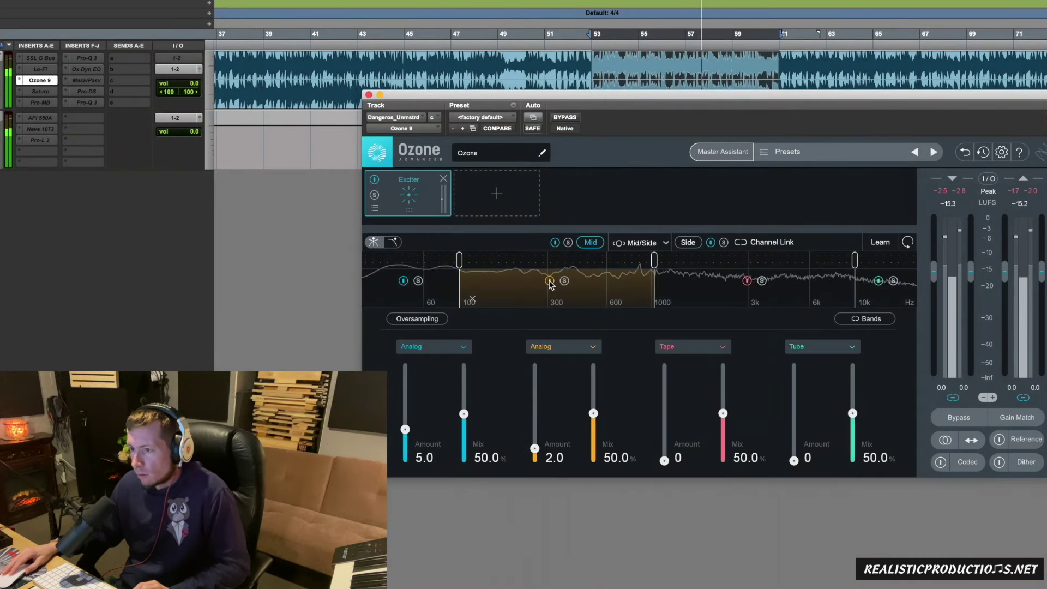
{"action": "left_click", "coordinate": [549, 281]}
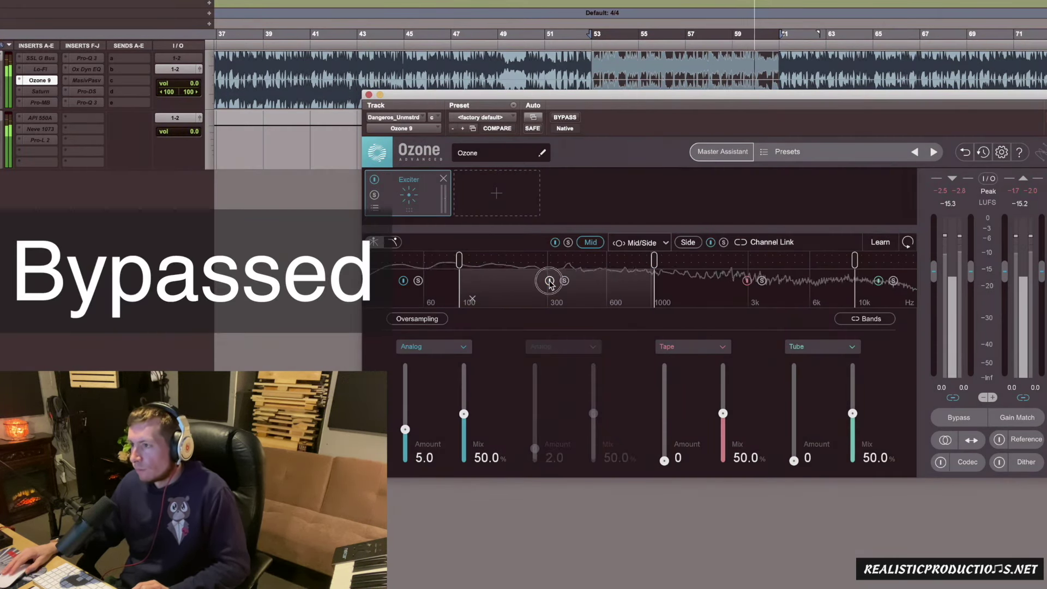
{"action": "left_click", "coordinate": [550, 281]}
{"action": "key", "text": "space"}
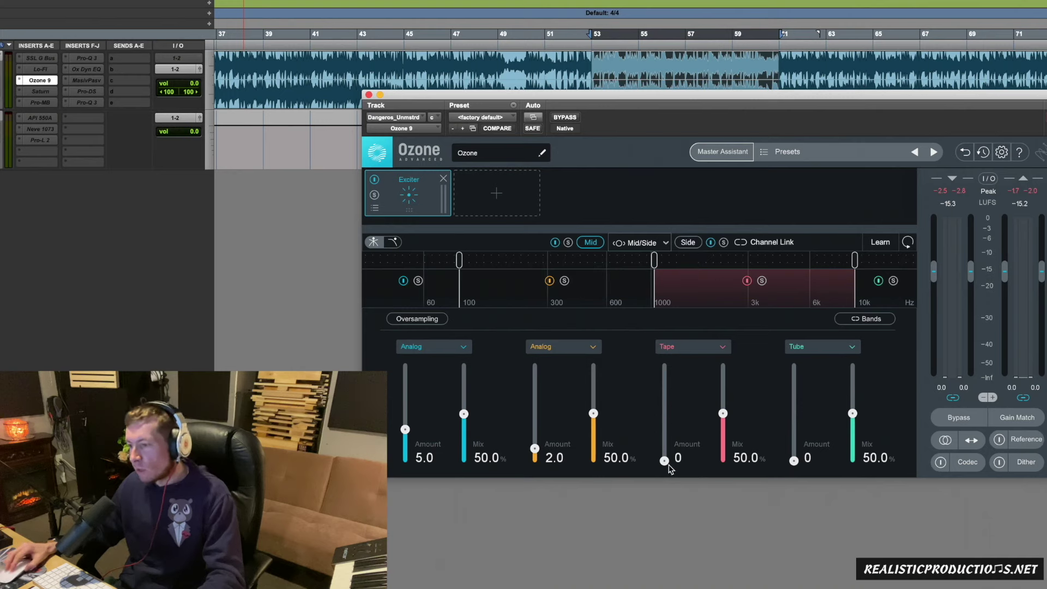
Try an Amount of 3.1 on the third Mid band during playback, compare it bypassed and active, and settle it at 2.0
{"action": "key", "text": "space"}
{"action": "mouse_move", "coordinate": [665, 462]}
{"action": "left_mouse_down"}
{"action": "mouse_move", "coordinate": [665, 426]}
{"action": "mouse_move", "coordinate": [665, 443]}
{"action": "left_mouse_up"}
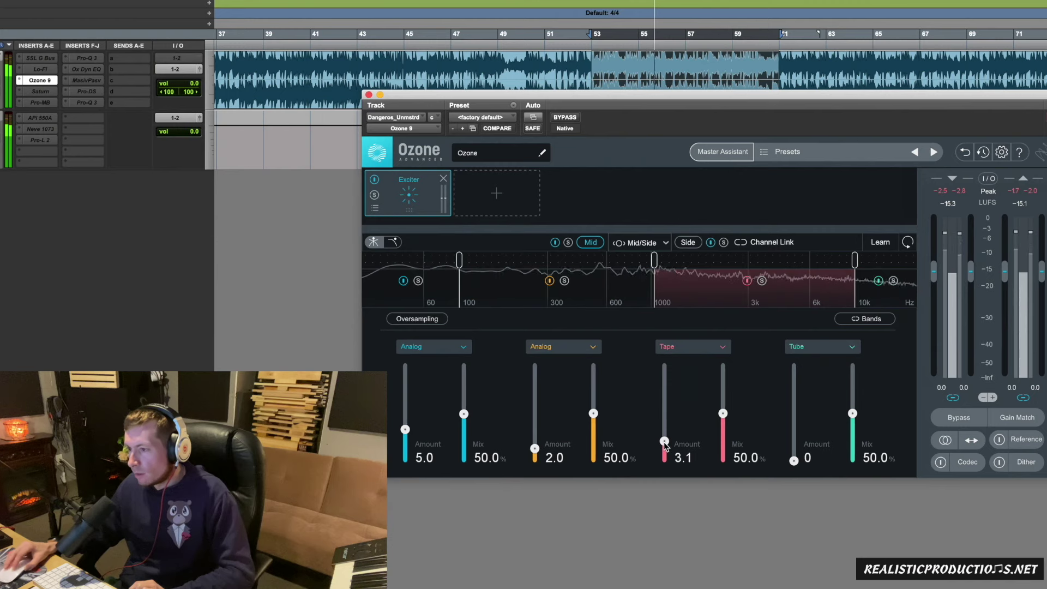
{"action": "left_click", "coordinate": [747, 281]}
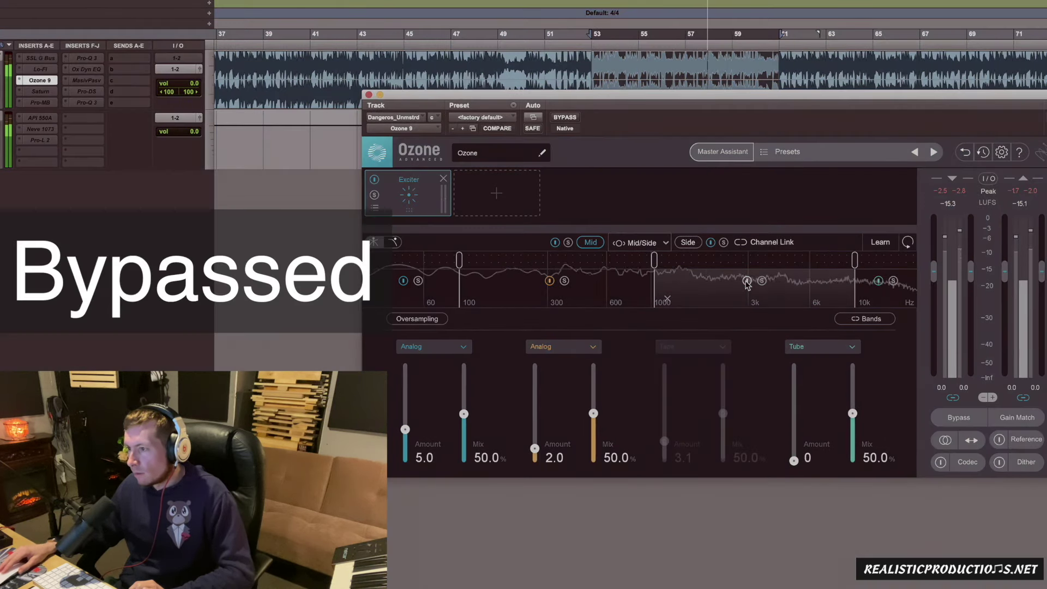
{"action": "left_click", "coordinate": [747, 281]}
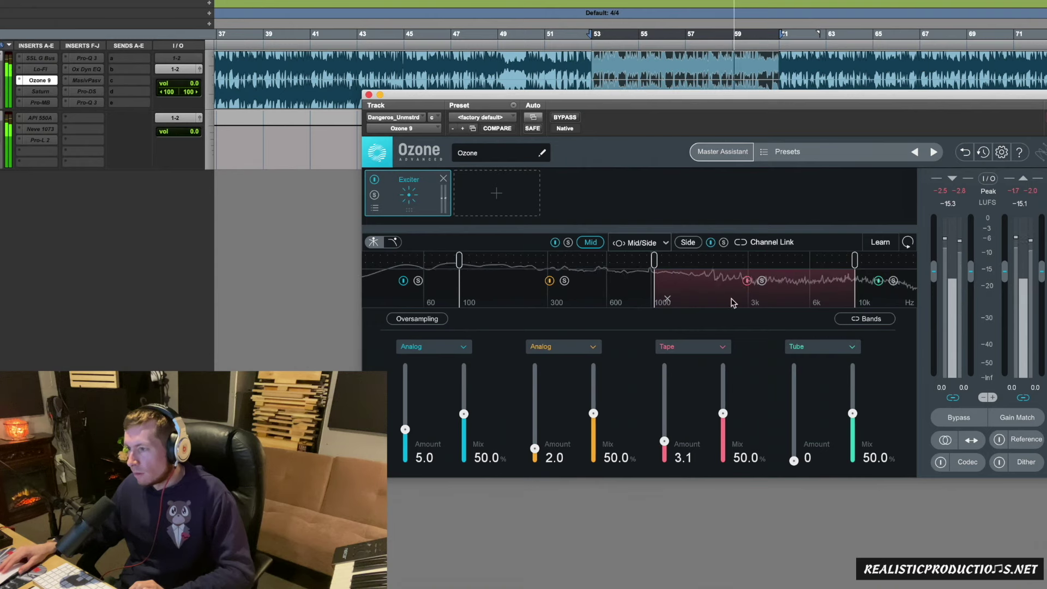
{"action": "left_click_drag", "start_coordinate": [665, 442], "coordinate": [666, 451]}
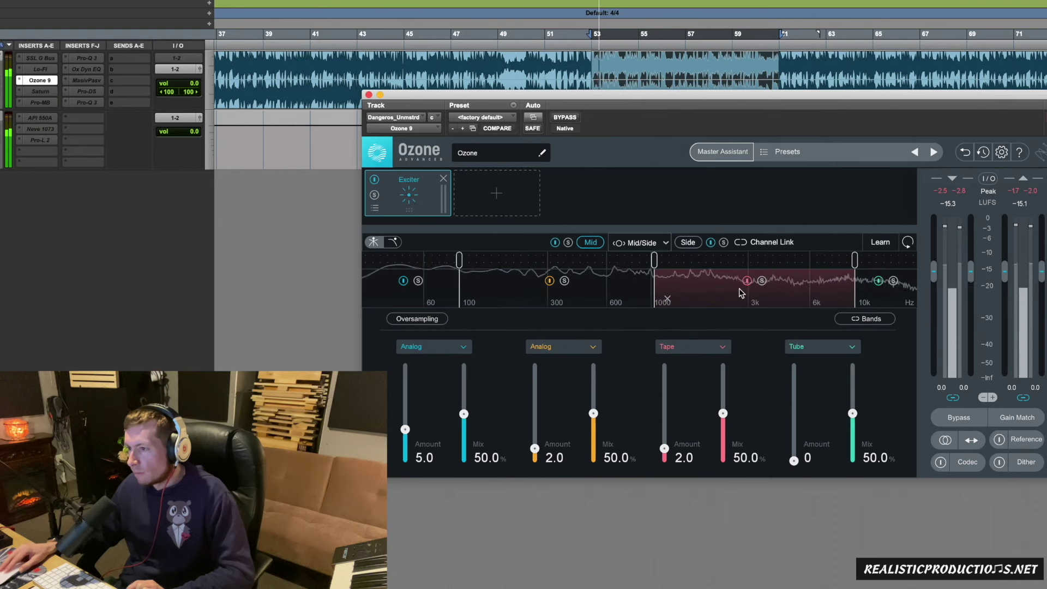
{"action": "key", "text": "space"}
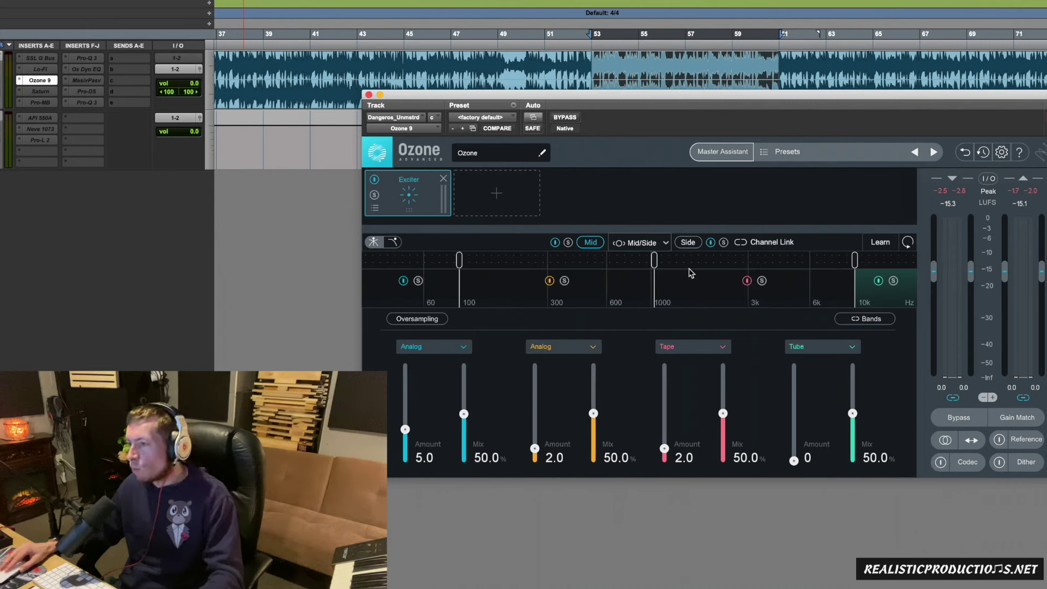
Set the highest Mid band's Amount to 4.0 during playback, and compare that band bypassed and active
{"action": "key", "text": "space"}
{"action": "left_click_drag", "start_coordinate": [794, 461], "coordinate": [791, 437]}
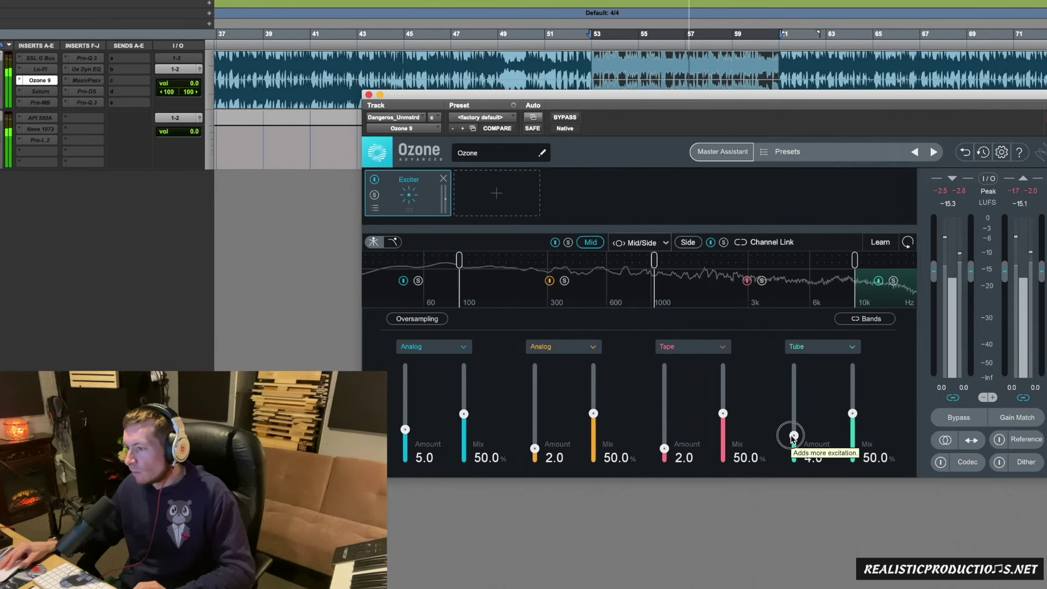
{"action": "left_click", "coordinate": [878, 281]}
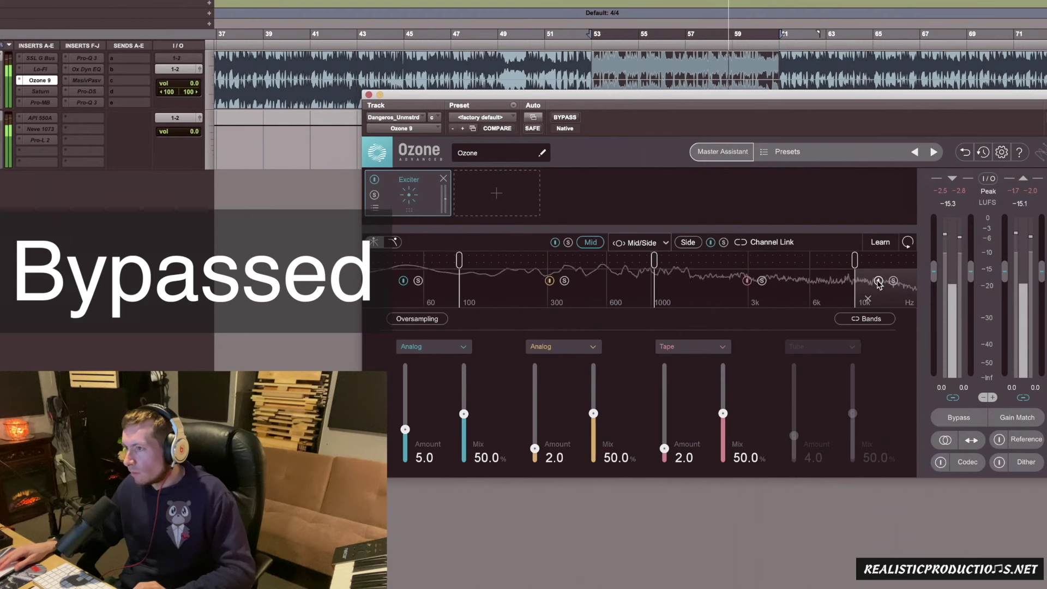
{"action": "left_click", "coordinate": [878, 280]}
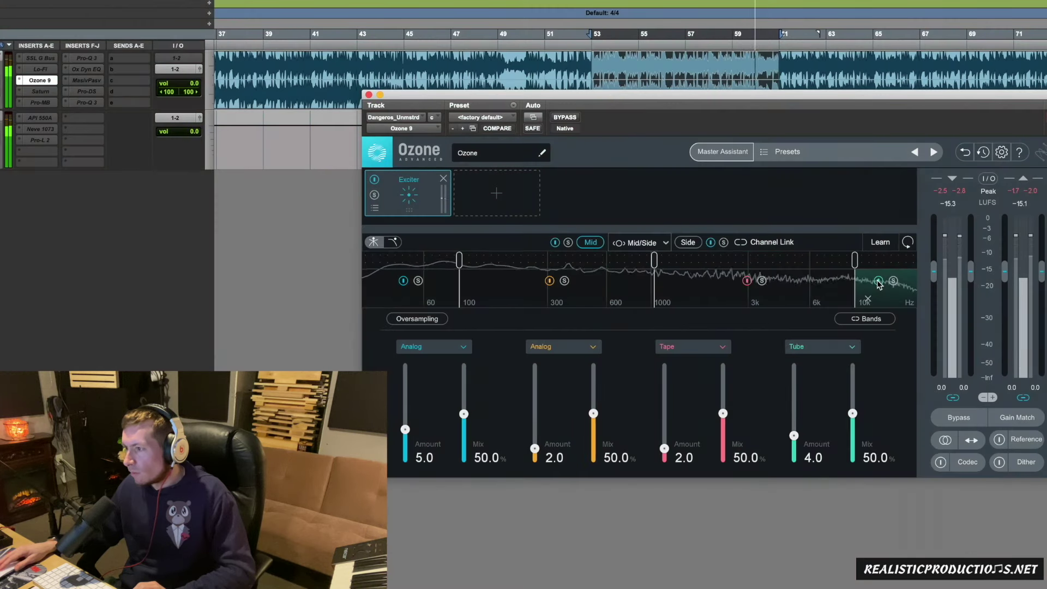
{"action": "key", "text": "space"}
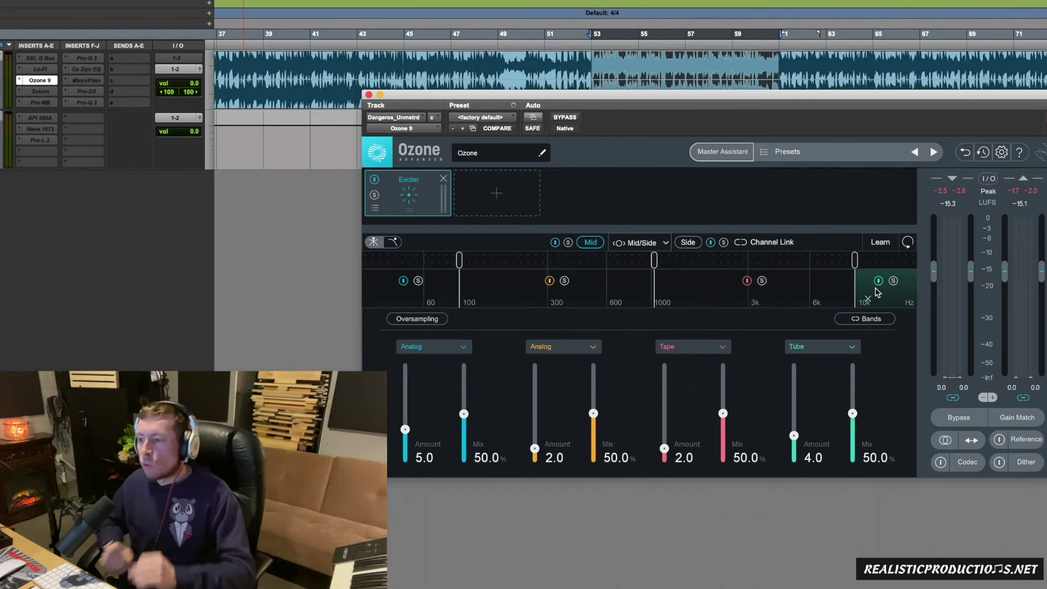
Switch to the Side channel, set its third band's Amount to 6.0 during playback, and compare that band bypassed and active
{"action": "left_click", "coordinate": [690, 243]}
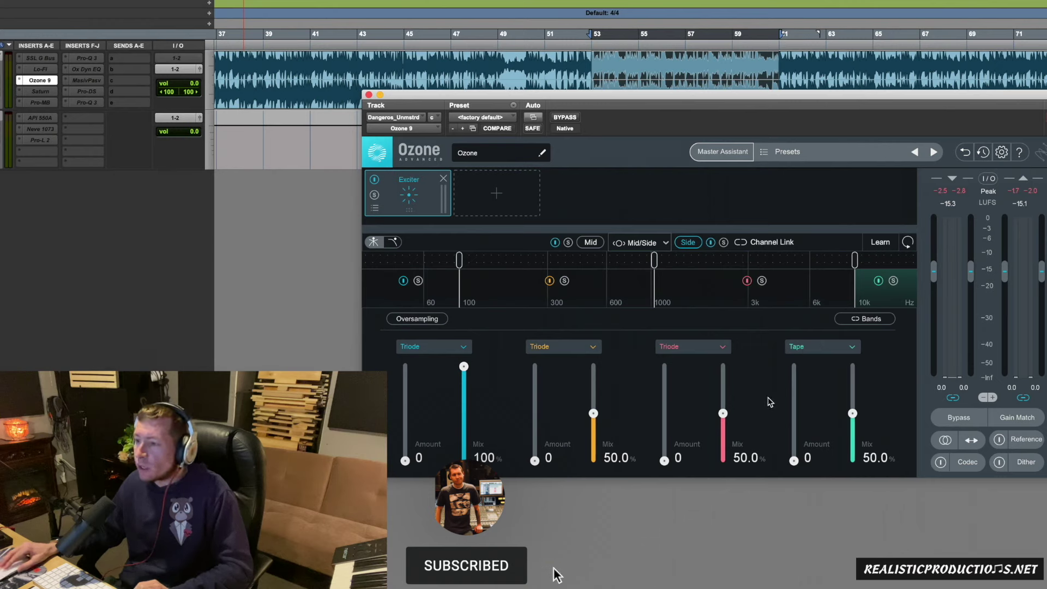
{"action": "key", "text": "space"}
{"action": "left_click_drag", "start_coordinate": [663, 460], "coordinate": [662, 421]}
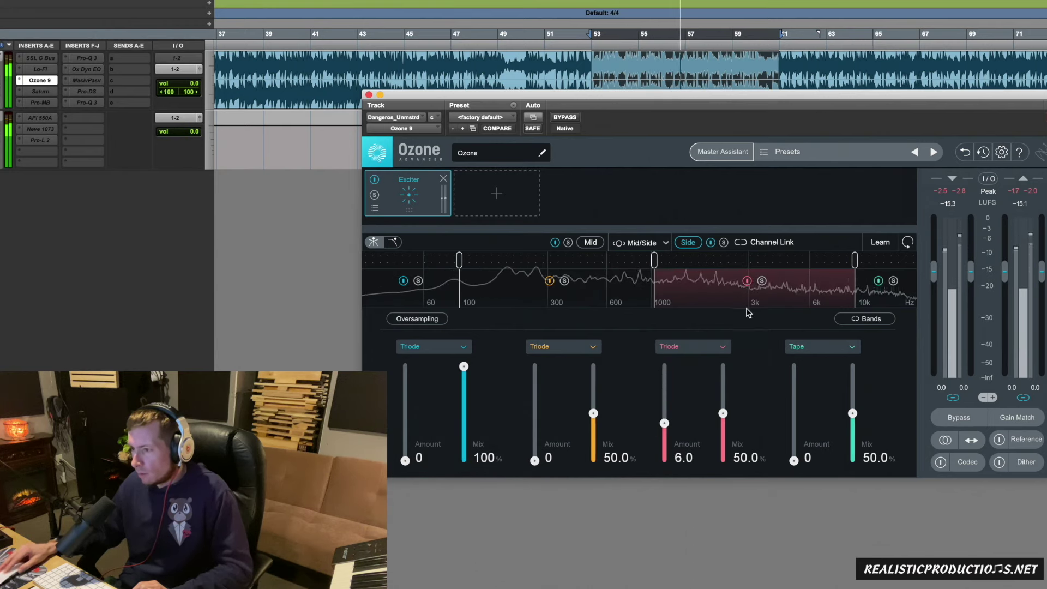
{"action": "left_click", "coordinate": [747, 281]}
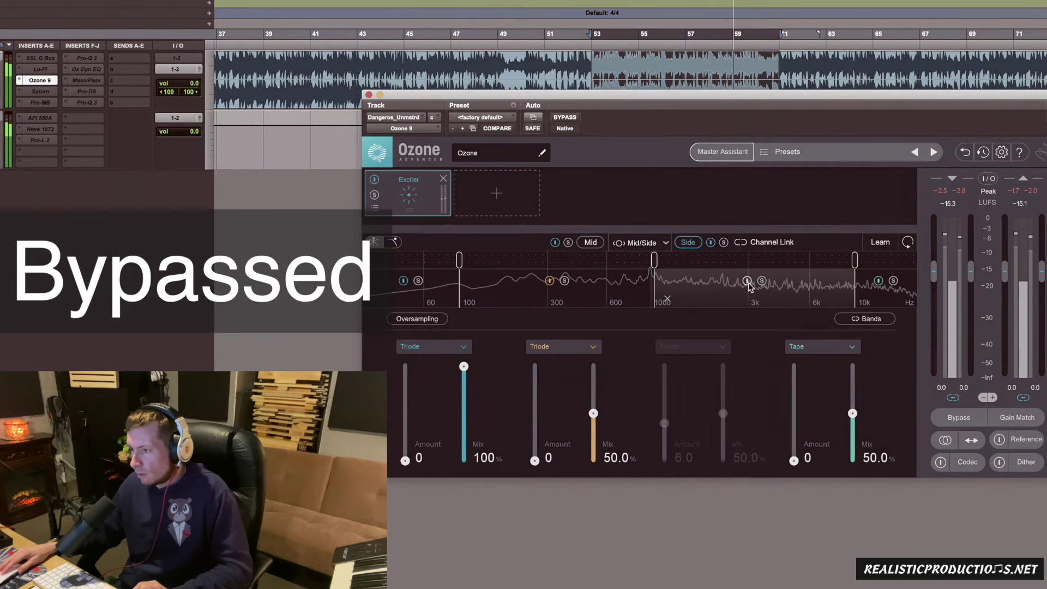
{"action": "left_click", "coordinate": [748, 281]}
{"action": "key", "text": "space"}
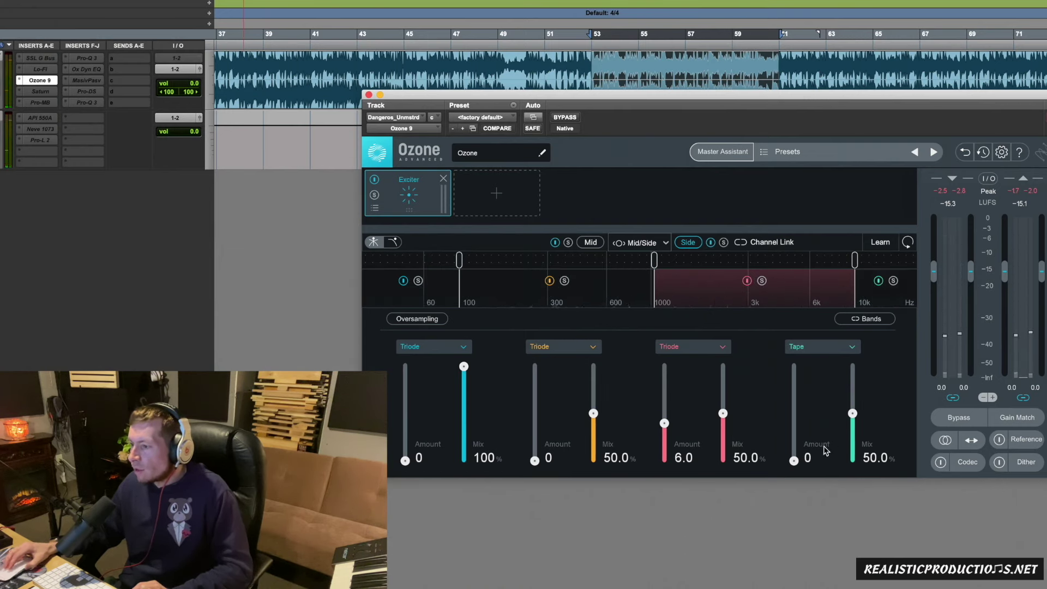
Set the highest Side band's Amount to 7.5 during playback, and compare that band bypassed and active
{"action": "mouse_move", "coordinate": [795, 461]}
{"action": "left_mouse_down"}
{"action": "mouse_move", "coordinate": [795, 437]}
{"action": "mouse_move", "coordinate": [795, 462]}
{"action": "left_mouse_up"}
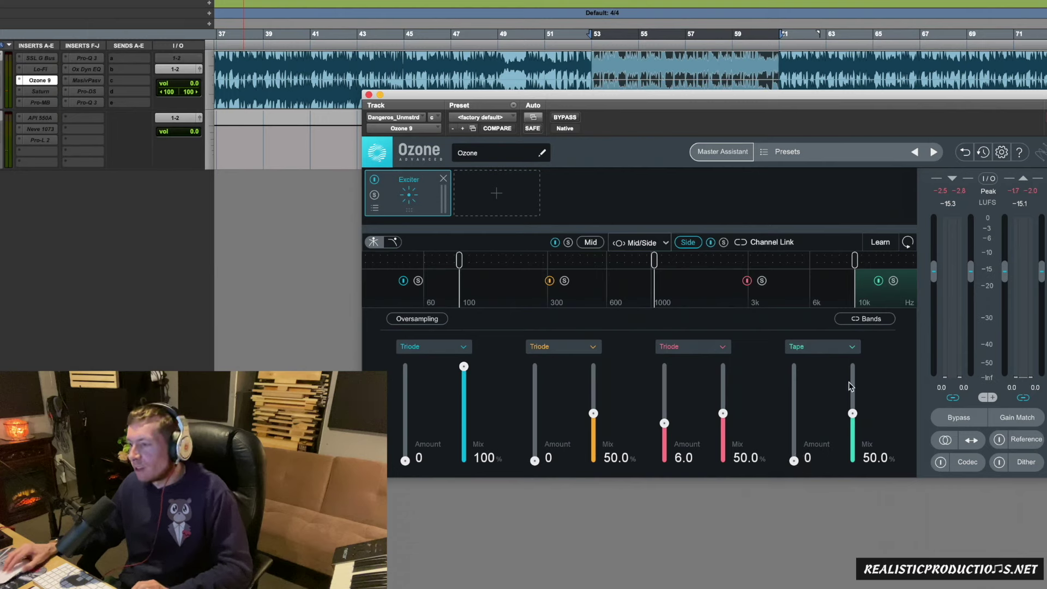
{"action": "key", "text": "space"}
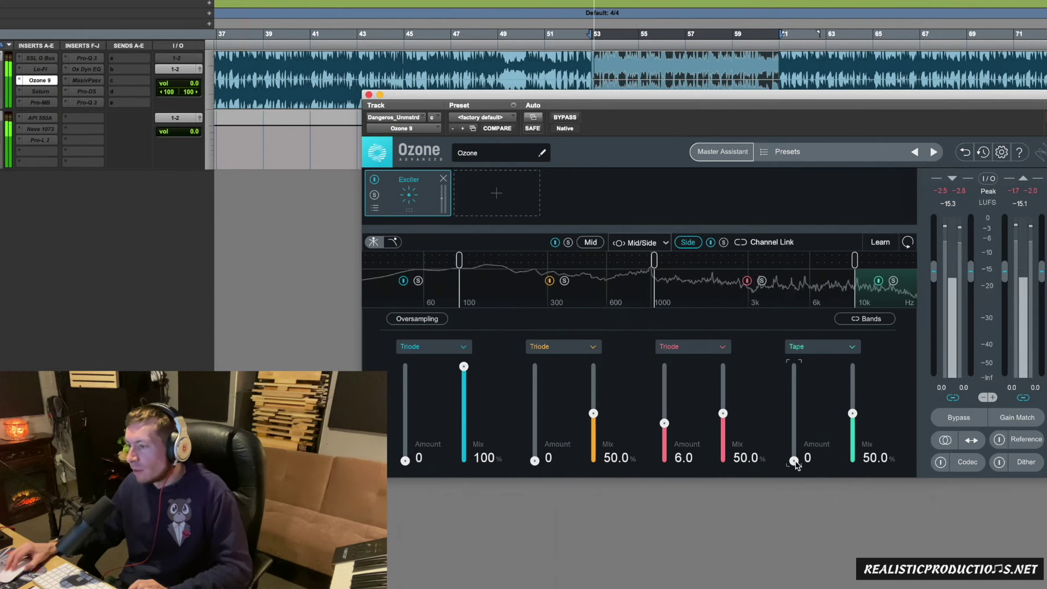
{"action": "left_click_drag", "start_coordinate": [794, 461], "coordinate": [795, 414]}
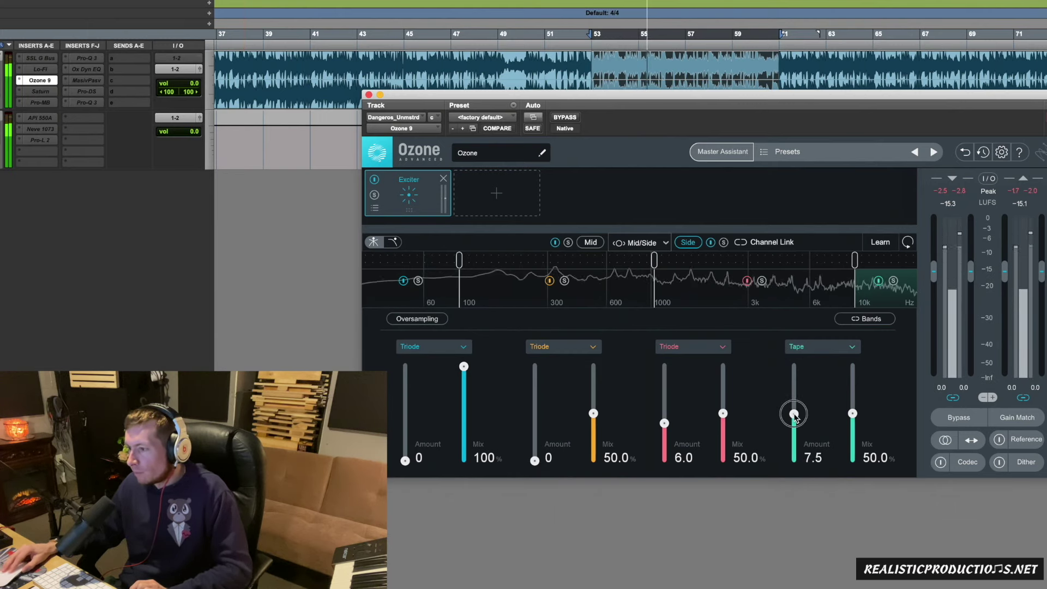
{"action": "left_click", "coordinate": [879, 282]}
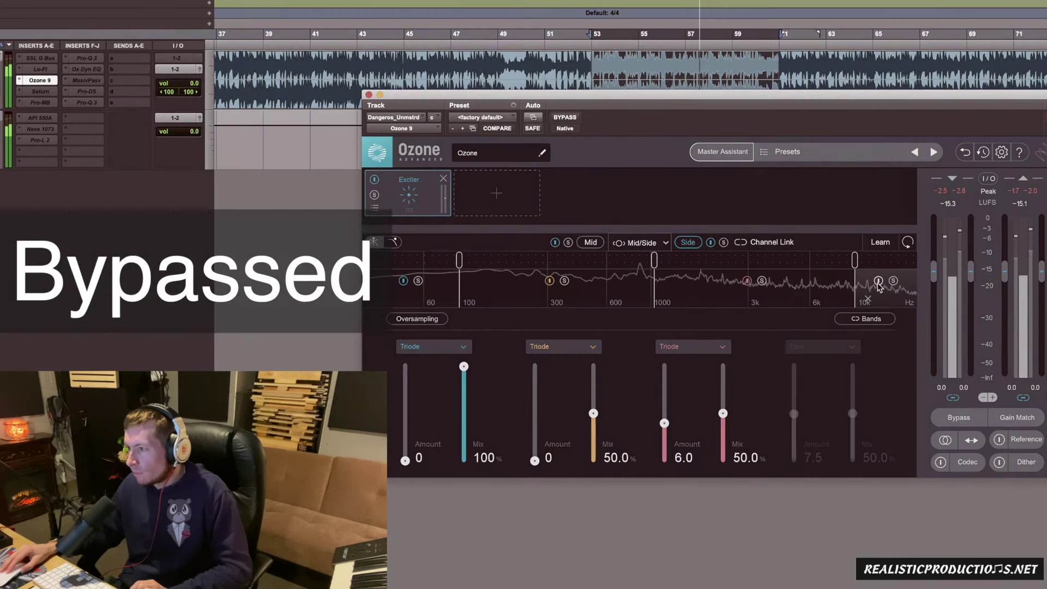
{"action": "left_click", "coordinate": [879, 281]}
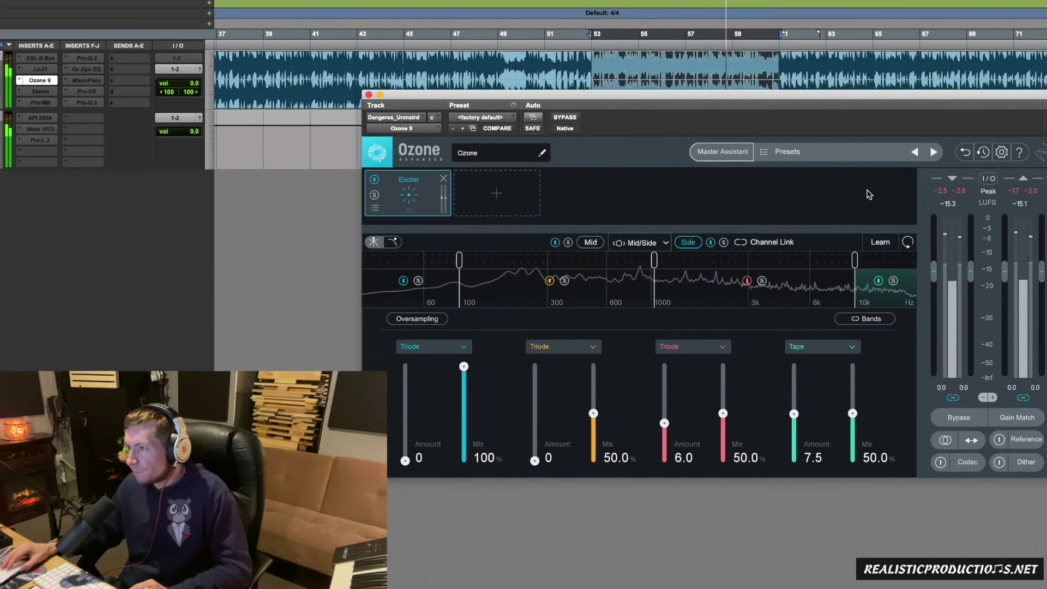
{"action": "key", "text": "space"}
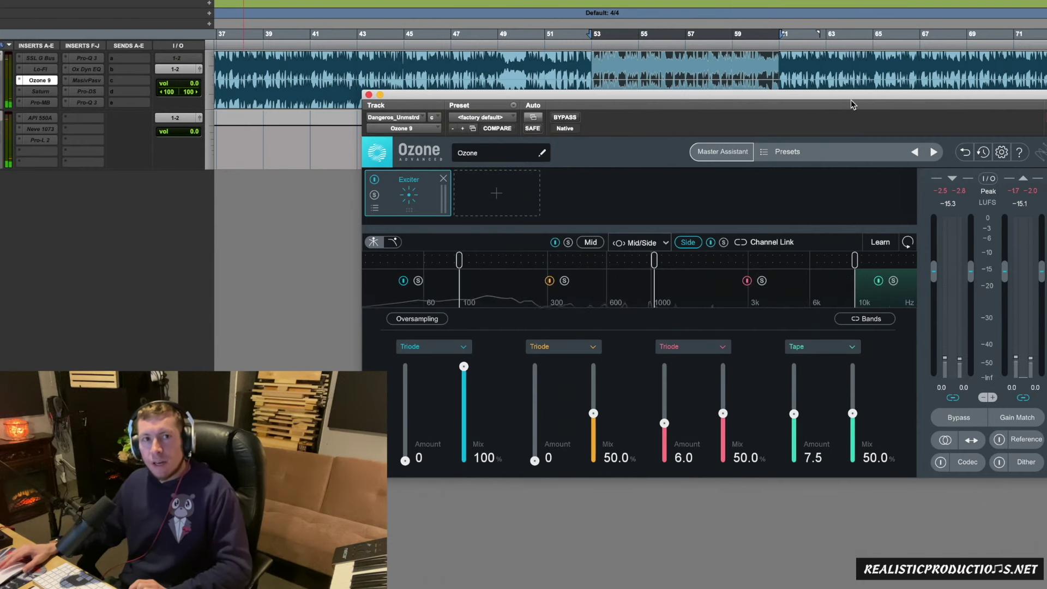
Select the stretch of the track starting at bar 65 for playback, with the Ozone window moved clear of the waveform and back up
{"action": "left_click_drag", "start_coordinate": [851, 100], "coordinate": [848, 181]}
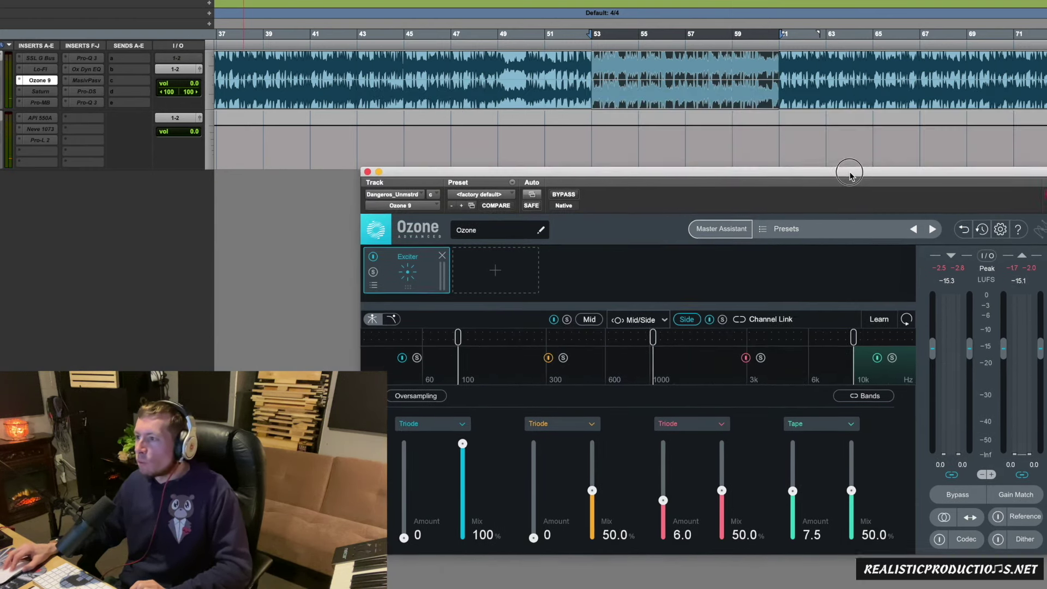
{"action": "left_click_drag", "start_coordinate": [882, 60], "coordinate": [1046, 61]}
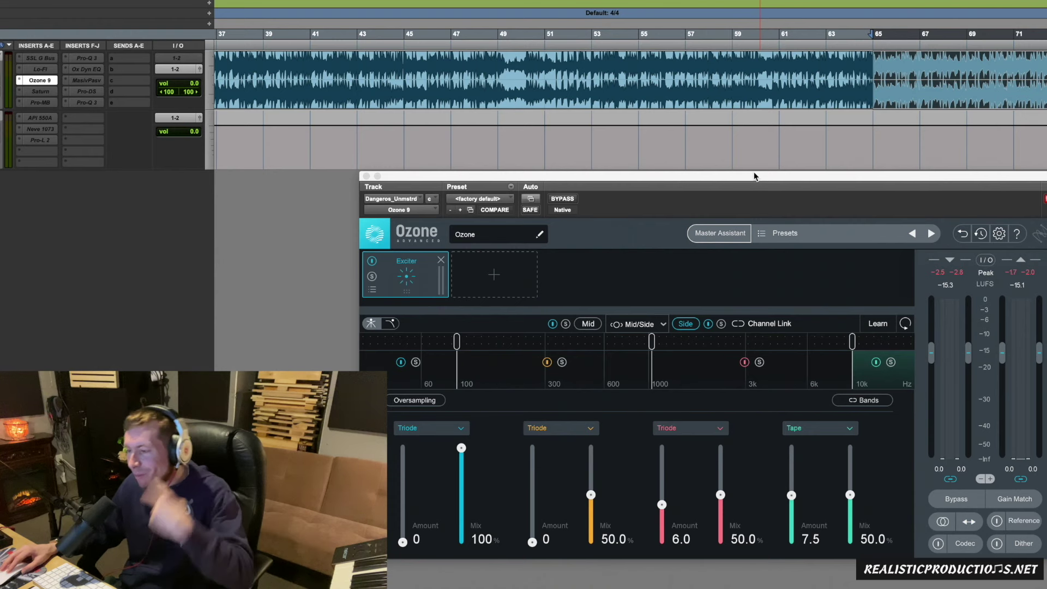
{"action": "left_click_drag", "start_coordinate": [754, 176], "coordinate": [728, 112]}
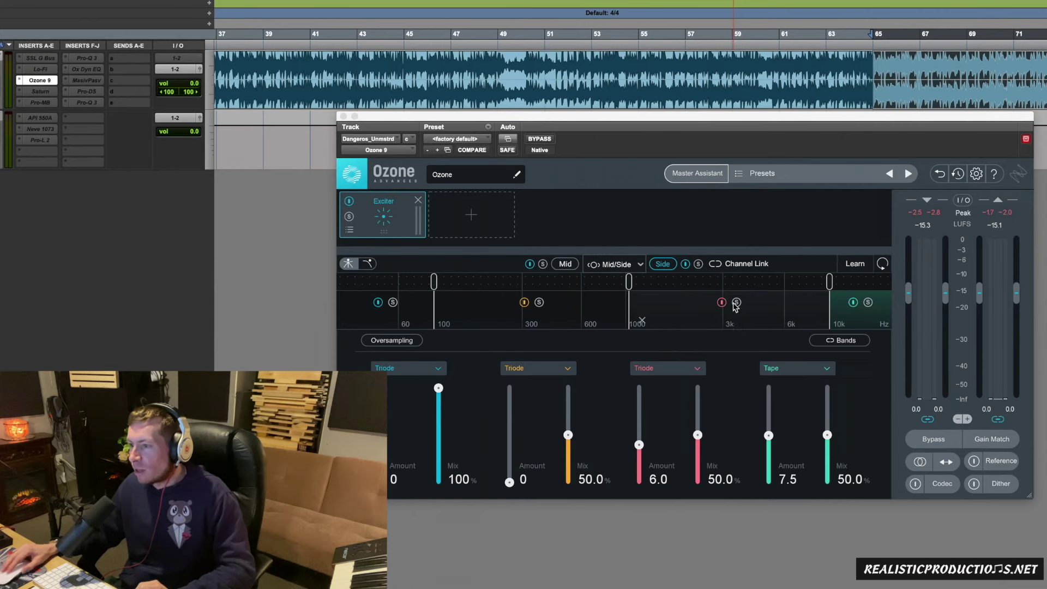
Compare the whole Side channel bypassed and active during playback, and set the highest Side band's Amount to 6.2
{"action": "left_click", "coordinate": [685, 265]}
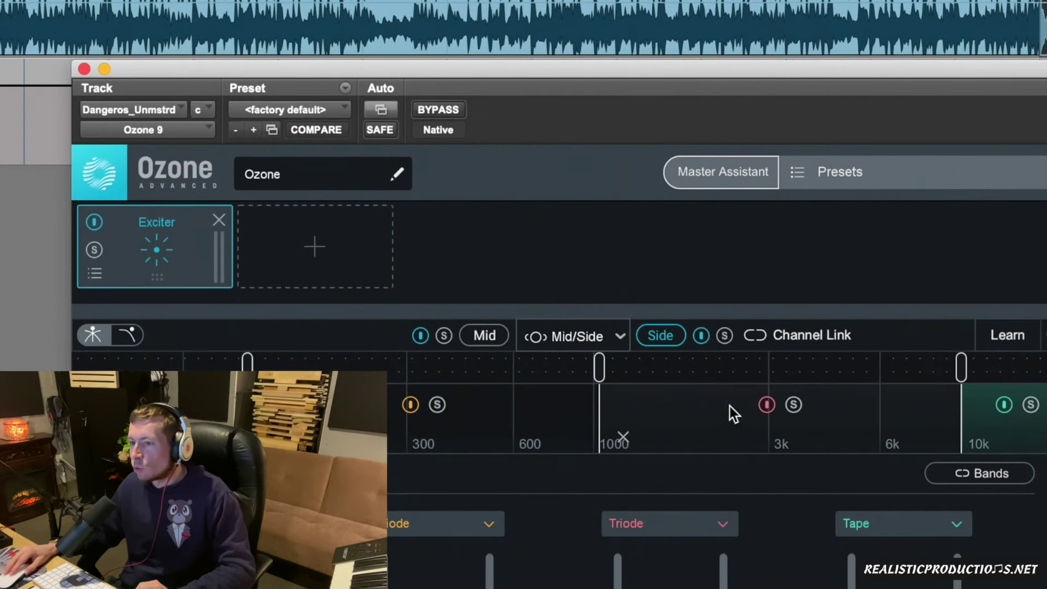
{"action": "left_click", "coordinate": [701, 336]}
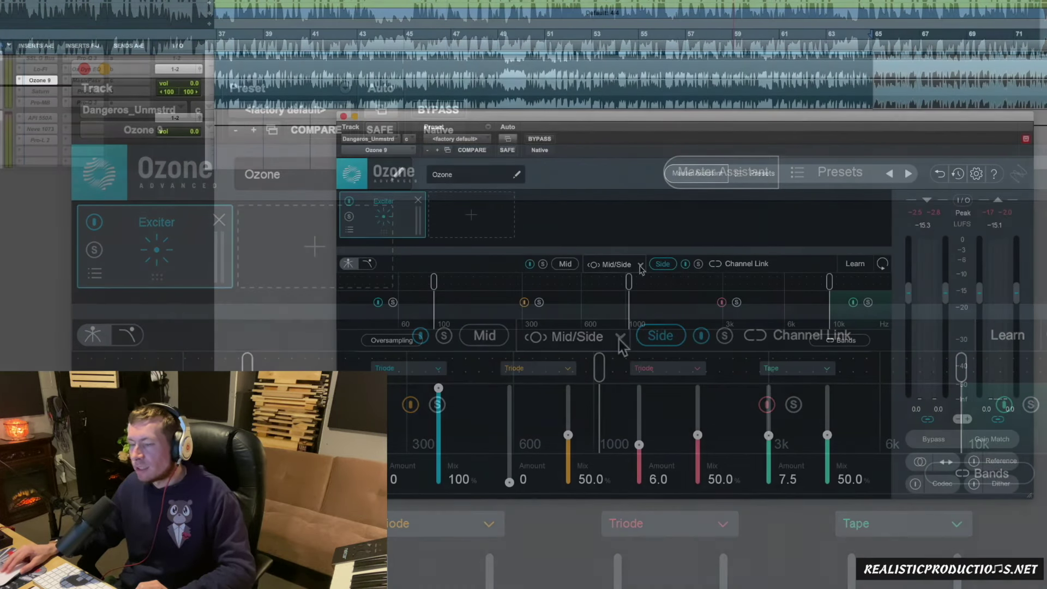
{"action": "key", "text": "space"}
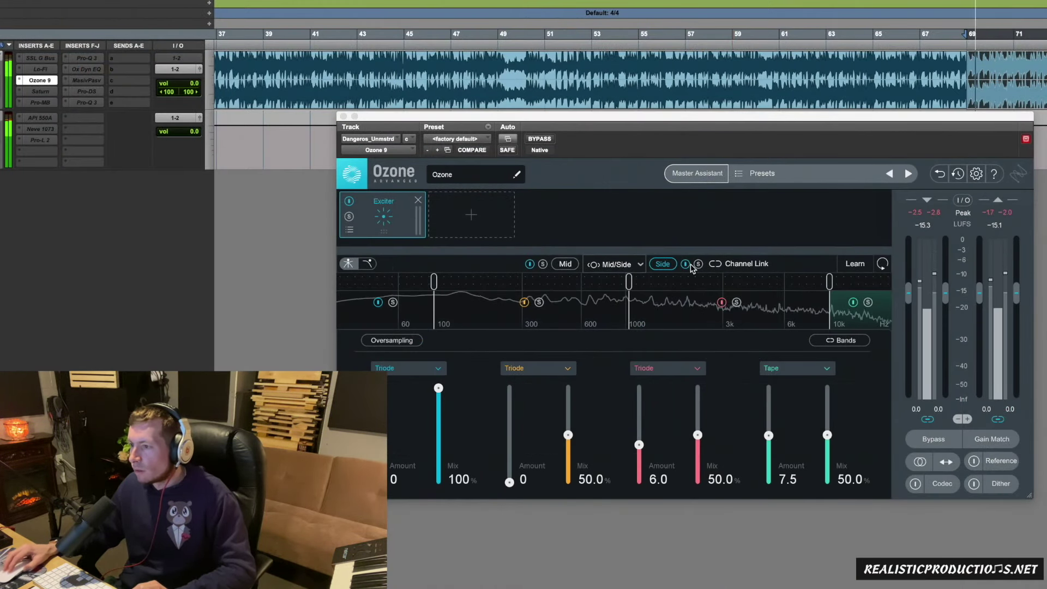
{"action": "left_click", "coordinate": [687, 265]}
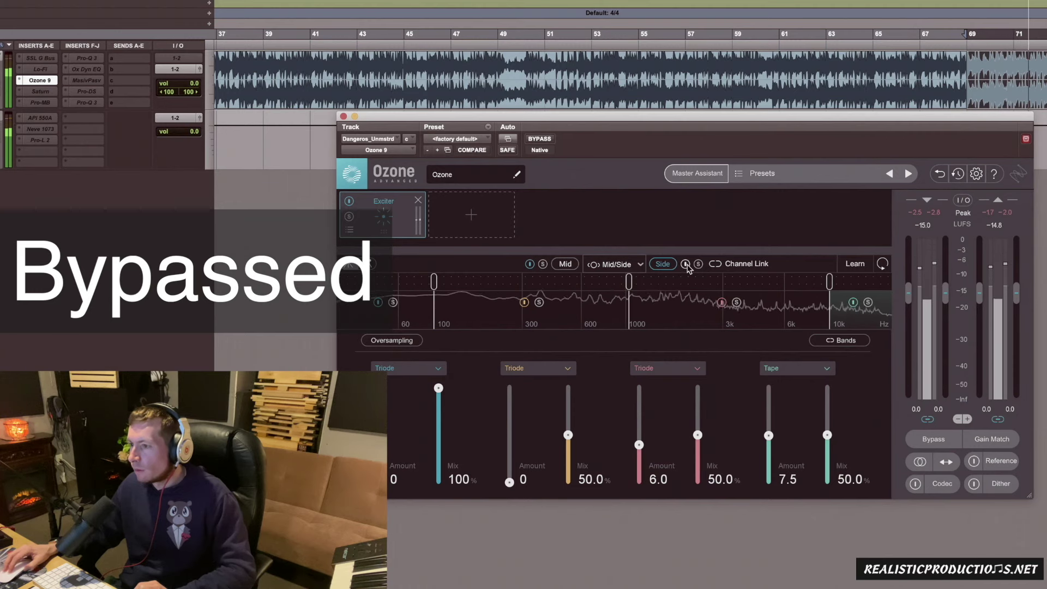
{"action": "left_click", "coordinate": [686, 265]}
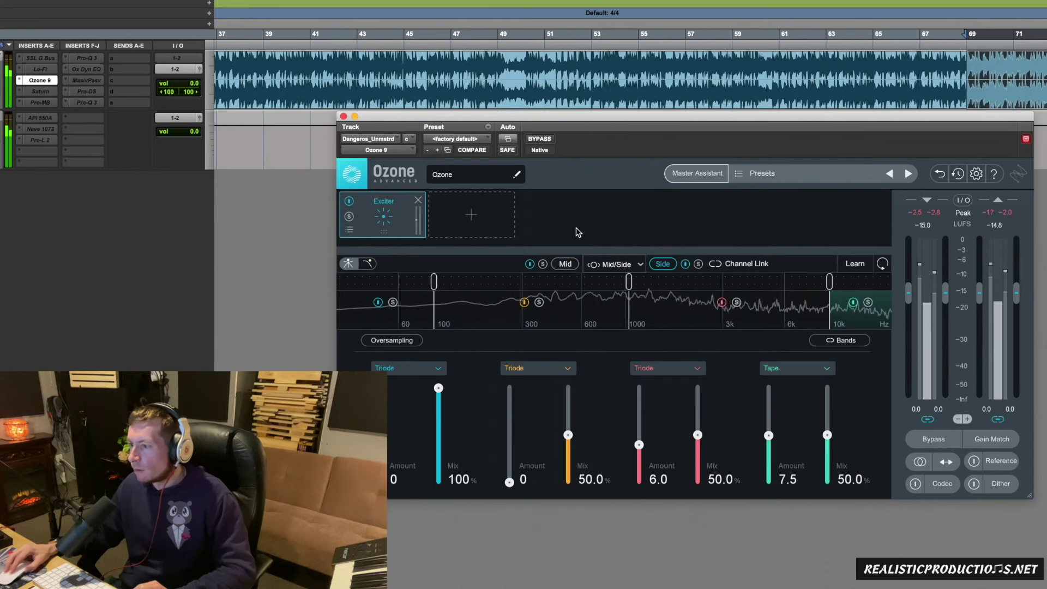
{"action": "left_click_drag", "start_coordinate": [768, 436], "coordinate": [769, 447]}
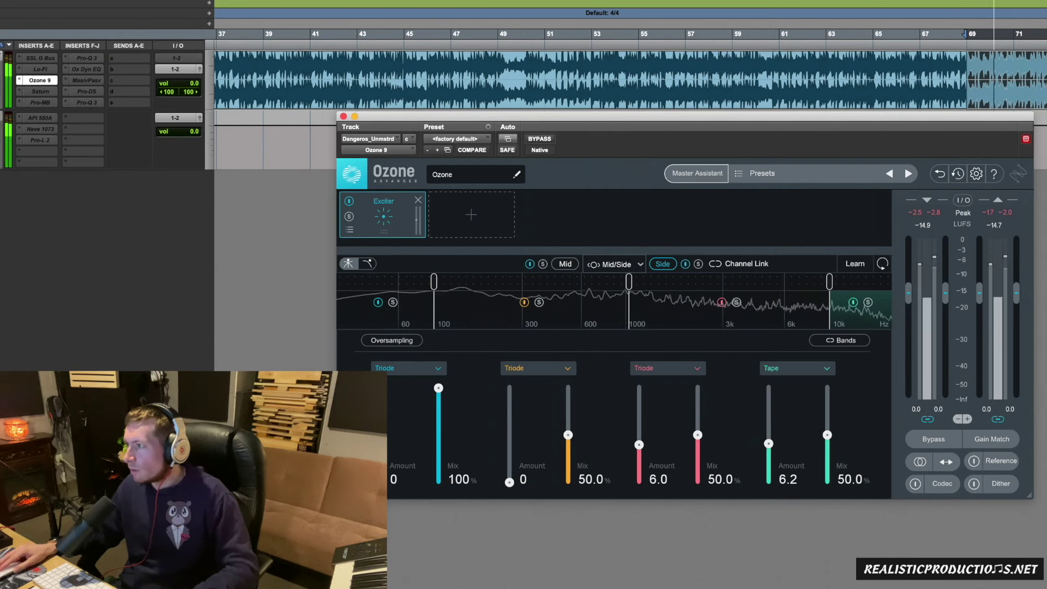
{"action": "key", "text": "space"}
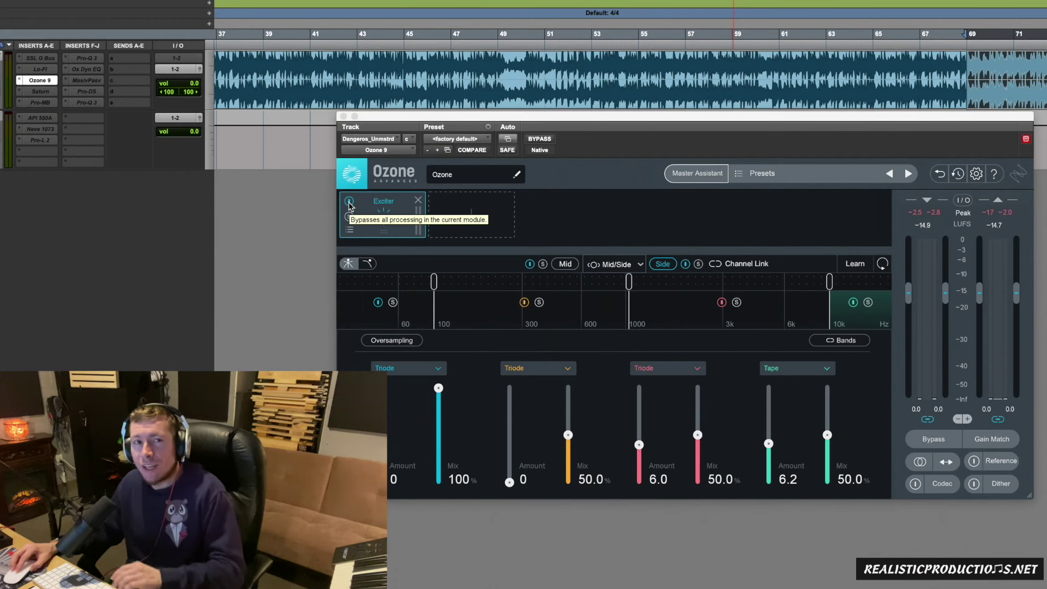
Compare the whole Exciter module bypassed and active several times during playback
{"action": "key", "text": "space"}
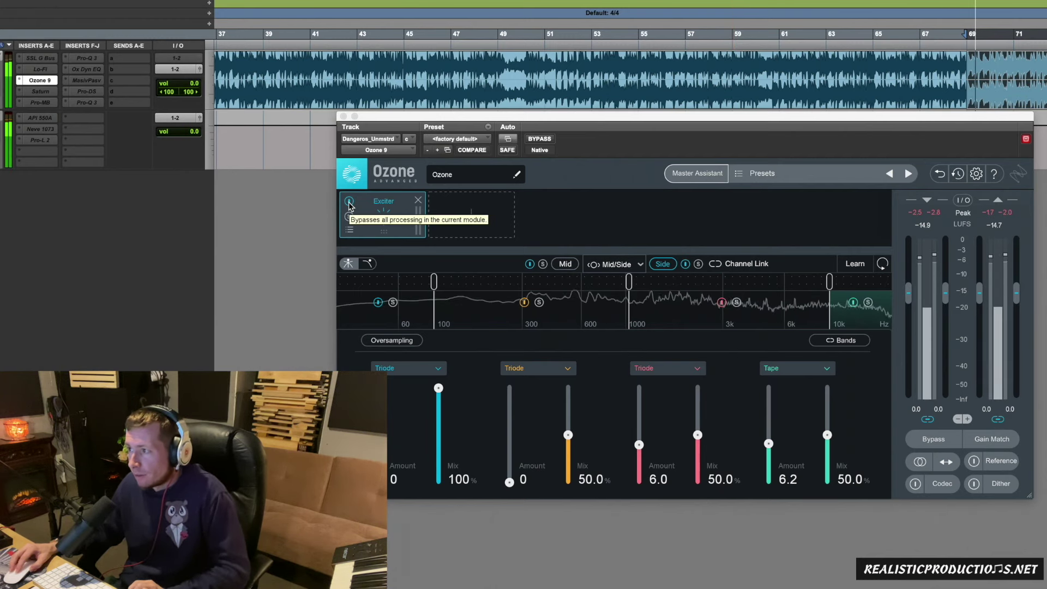
{"action": "left_click", "coordinate": [349, 202]}
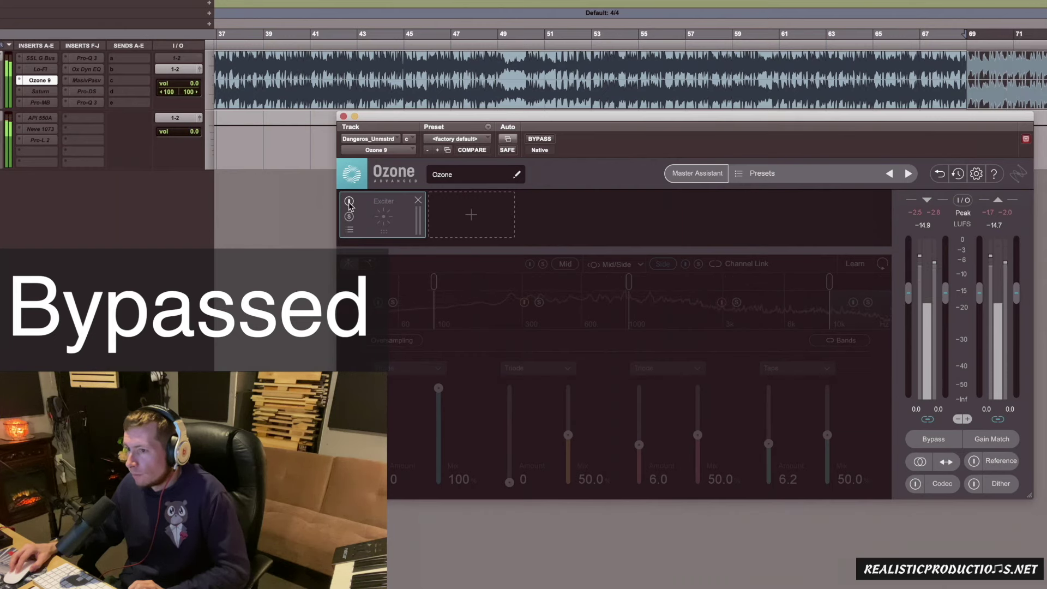
{"action": "left_click", "coordinate": [349, 202]}
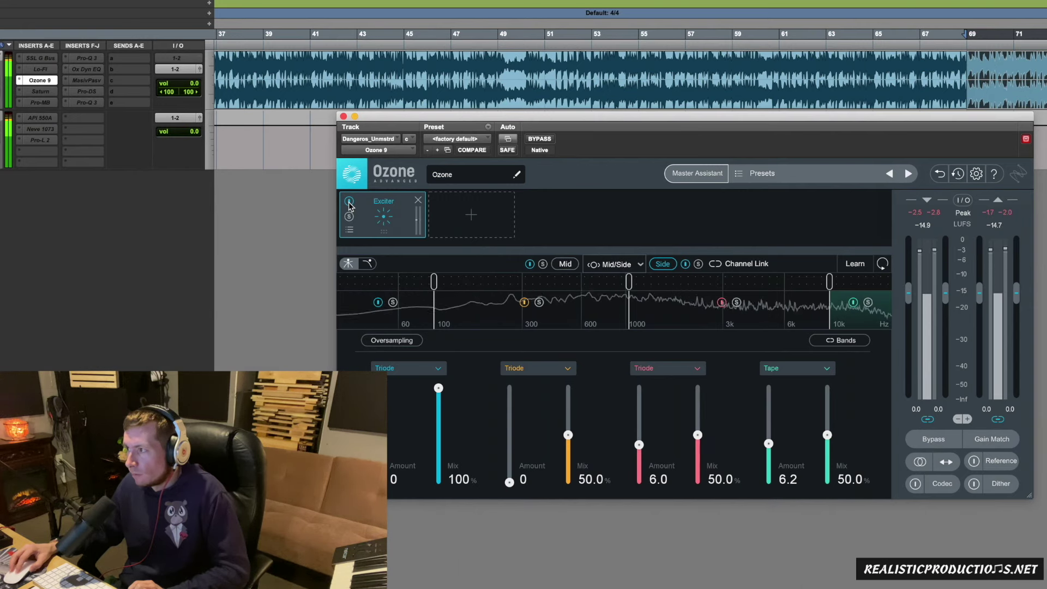
{"action": "left_click", "coordinate": [349, 202]}
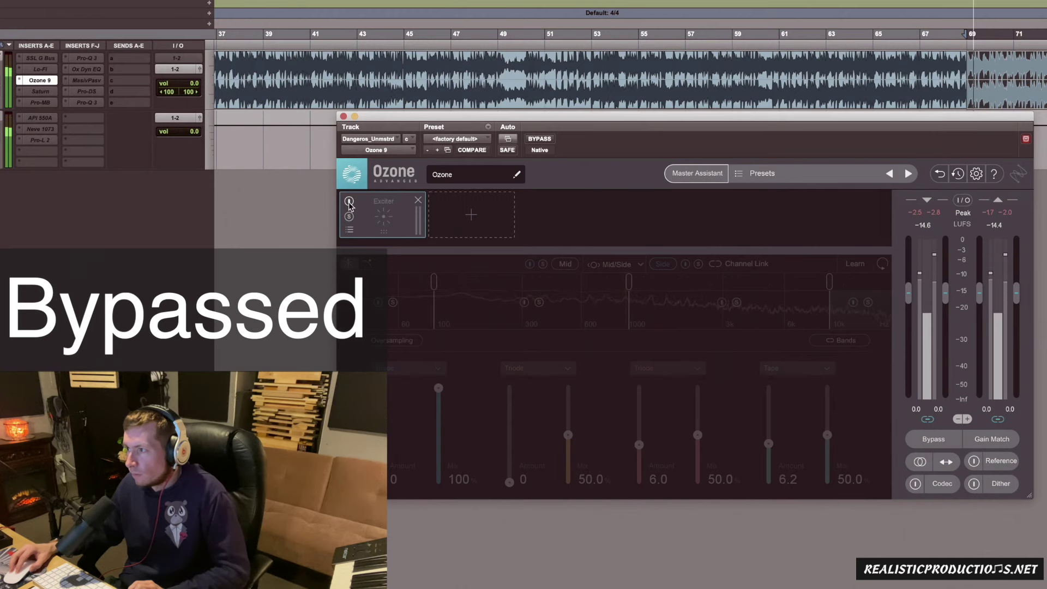
{"action": "left_click", "coordinate": [349, 202]}
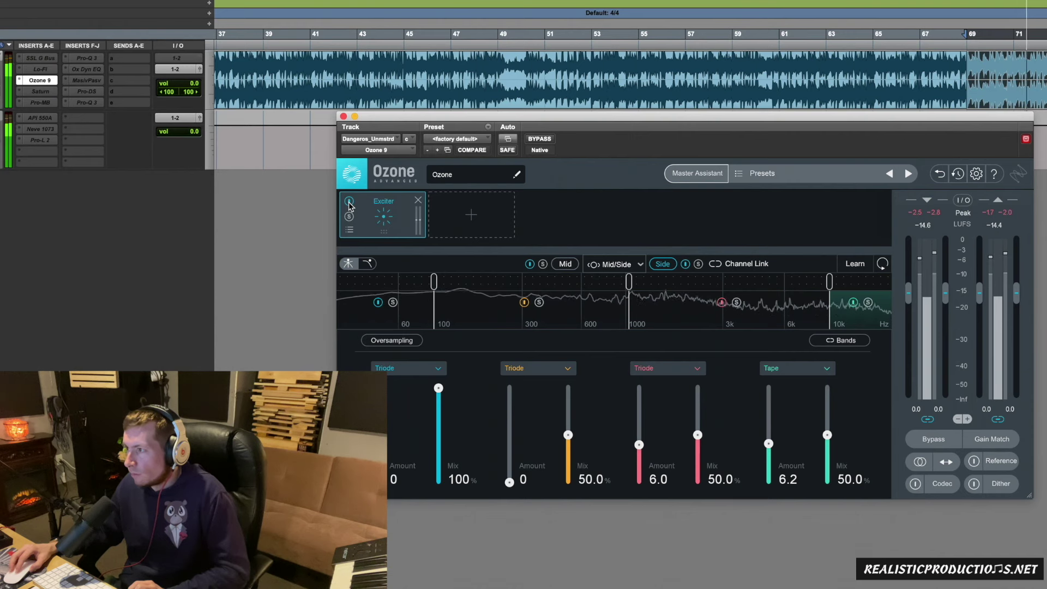
{"action": "left_click", "coordinate": [349, 203]}
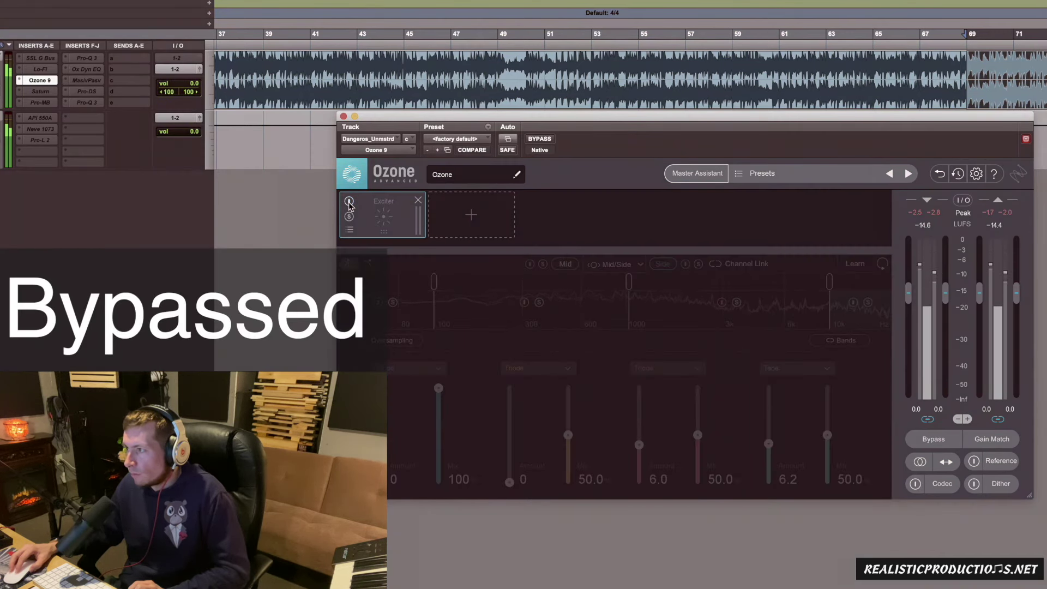
{"action": "left_click", "coordinate": [349, 202]}
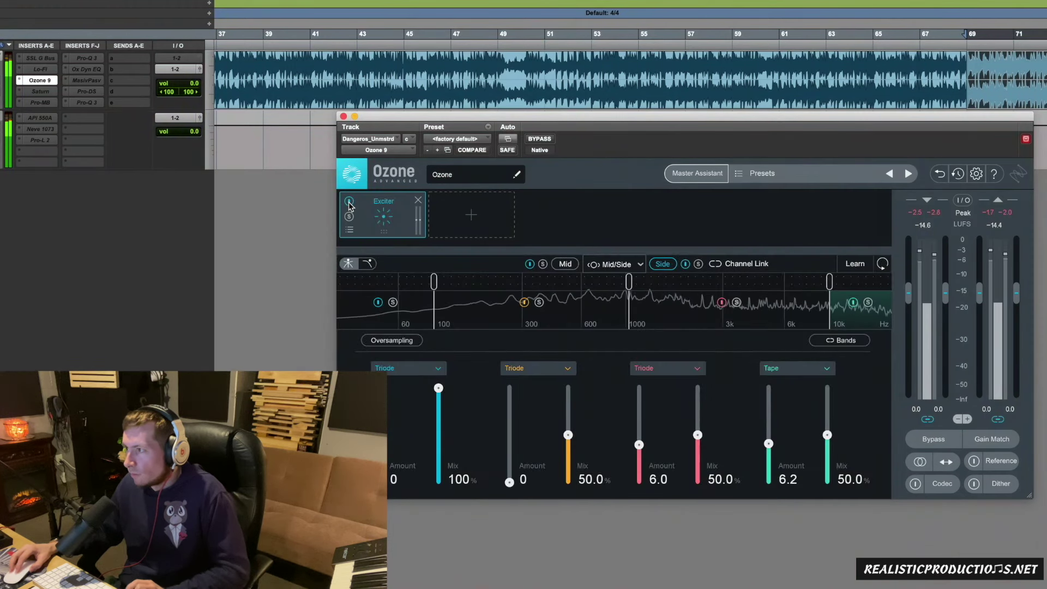
{"action": "key", "text": "space"}
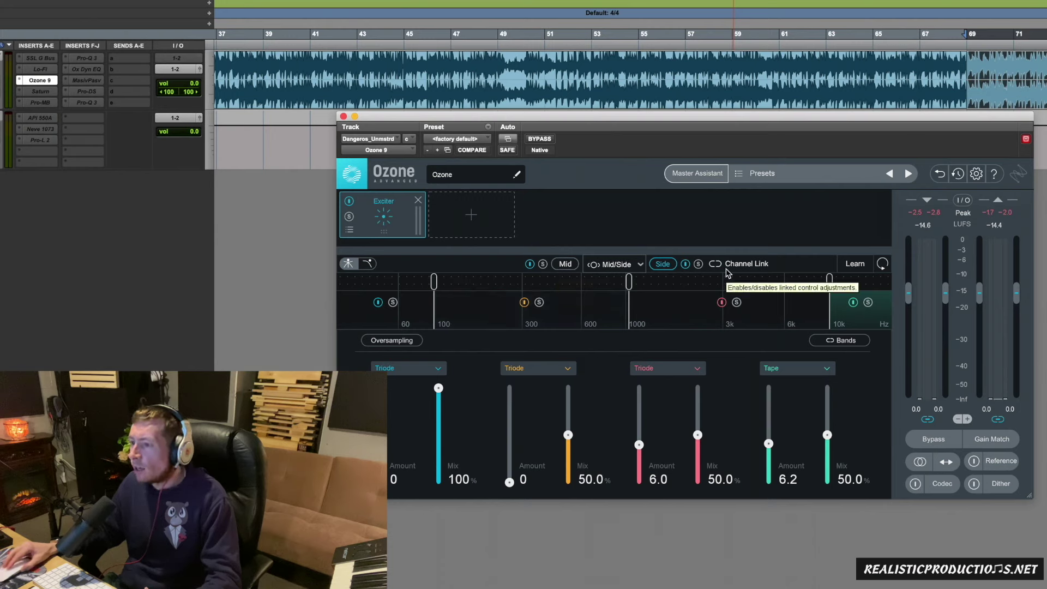
Close Ozone, open FabFilter Saturn from the track's inserts, and split its spectrum into five bands
{"action": "left_click", "coordinate": [355, 117]}
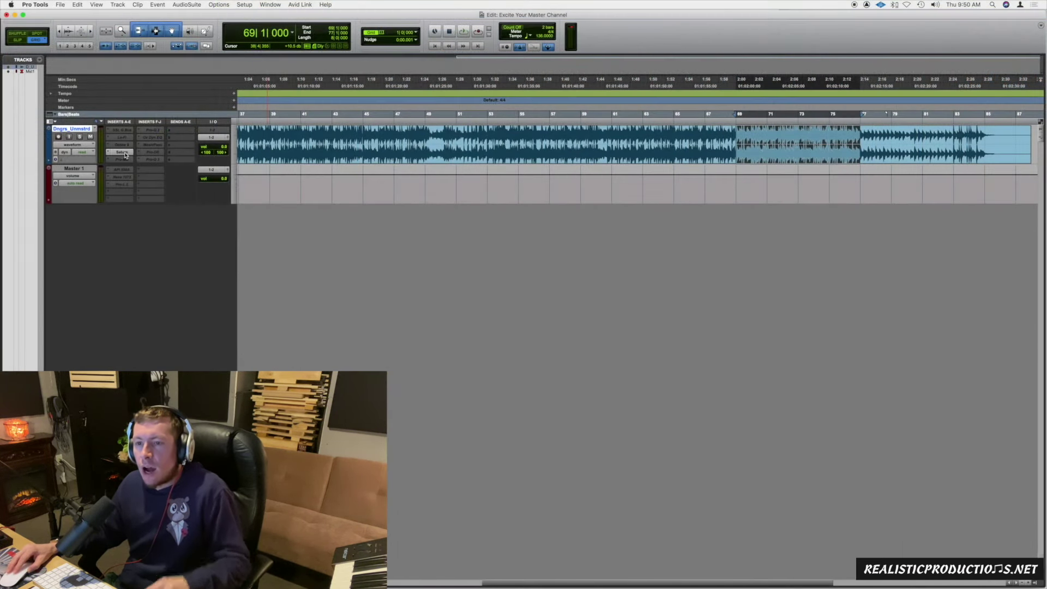
{"action": "left_click", "coordinate": [122, 152]}
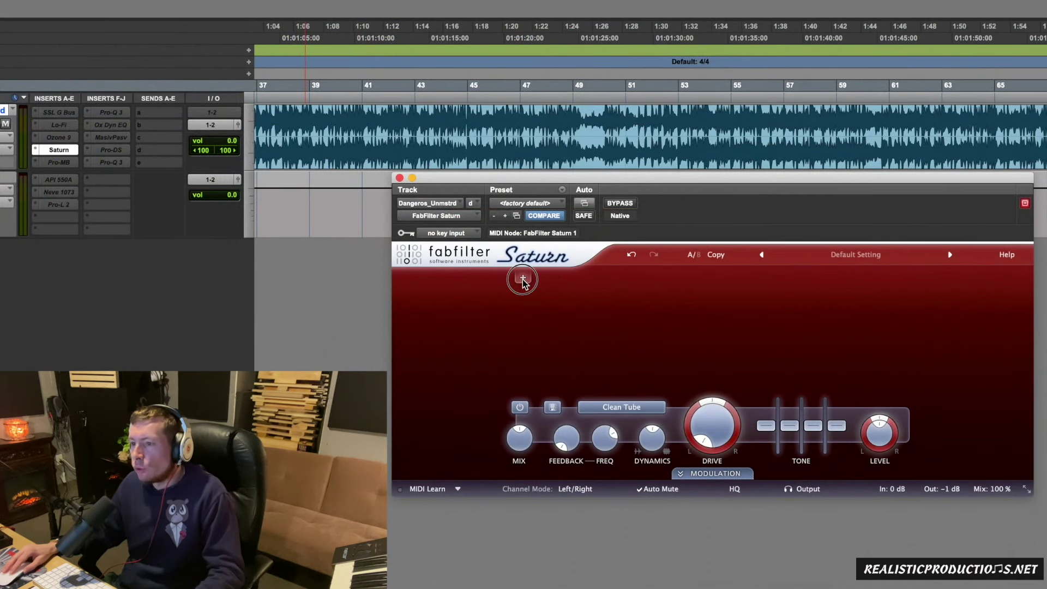
{"action": "left_click", "coordinate": [523, 279]}
{"action": "left_click", "coordinate": [609, 281]}
{"action": "left_click", "coordinate": [740, 279]}
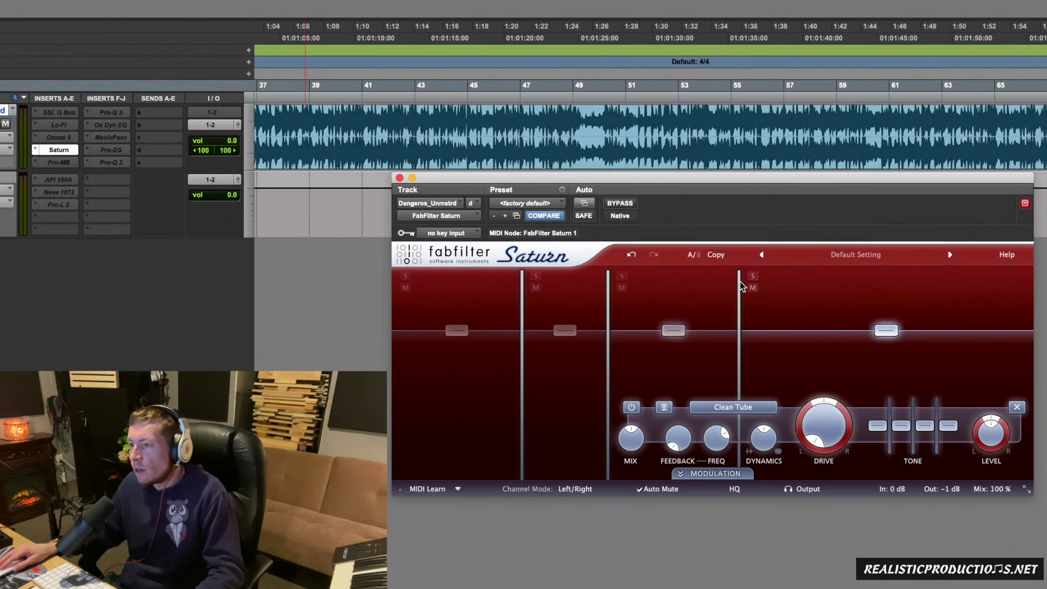
{"action": "left_click", "coordinate": [888, 280]}
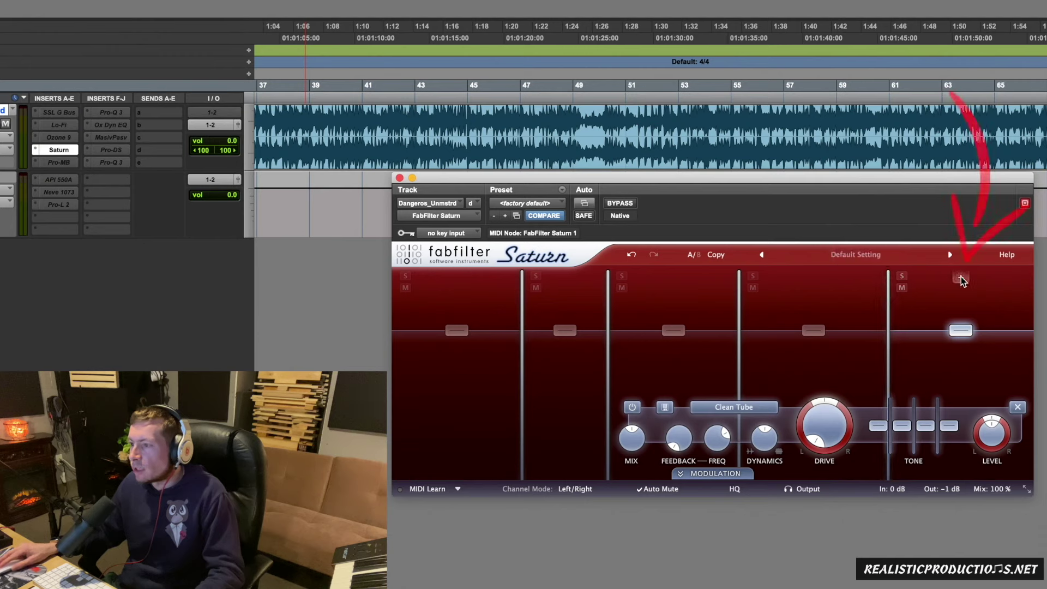
Shift all four crossovers higher, with band 4's at about 10357 Hz and band 3's at about 1831 Hz
{"action": "left_click_drag", "start_coordinate": [889, 319], "coordinate": [968, 306]}
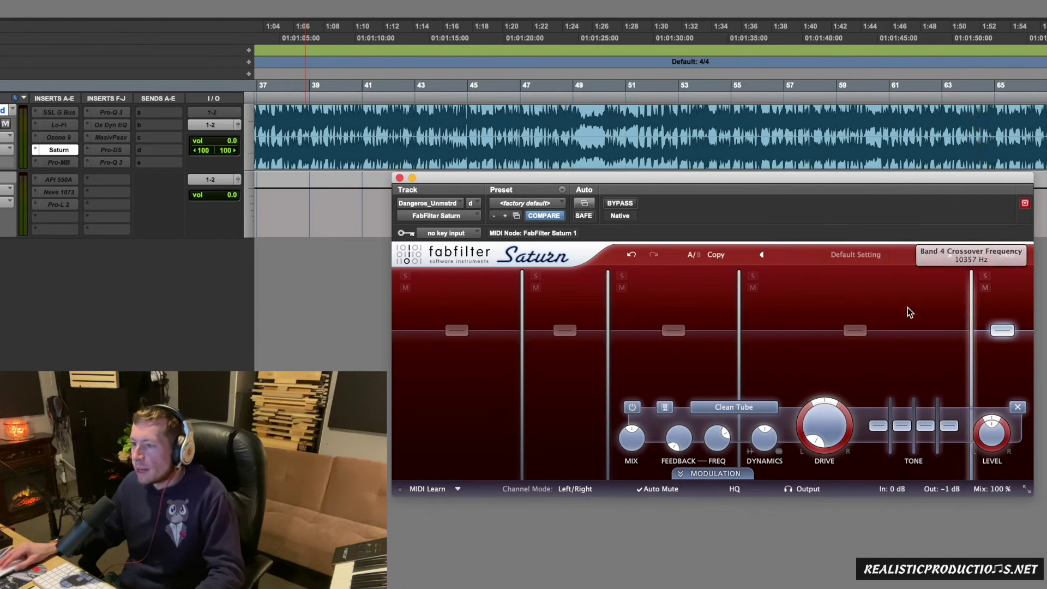
{"action": "left_click_drag", "start_coordinate": [742, 320], "coordinate": [811, 325]}
{"action": "left_click_drag", "start_coordinate": [608, 311], "coordinate": [640, 309]}
{"action": "left_click_drag", "start_coordinate": [522, 309], "coordinate": [545, 298]}
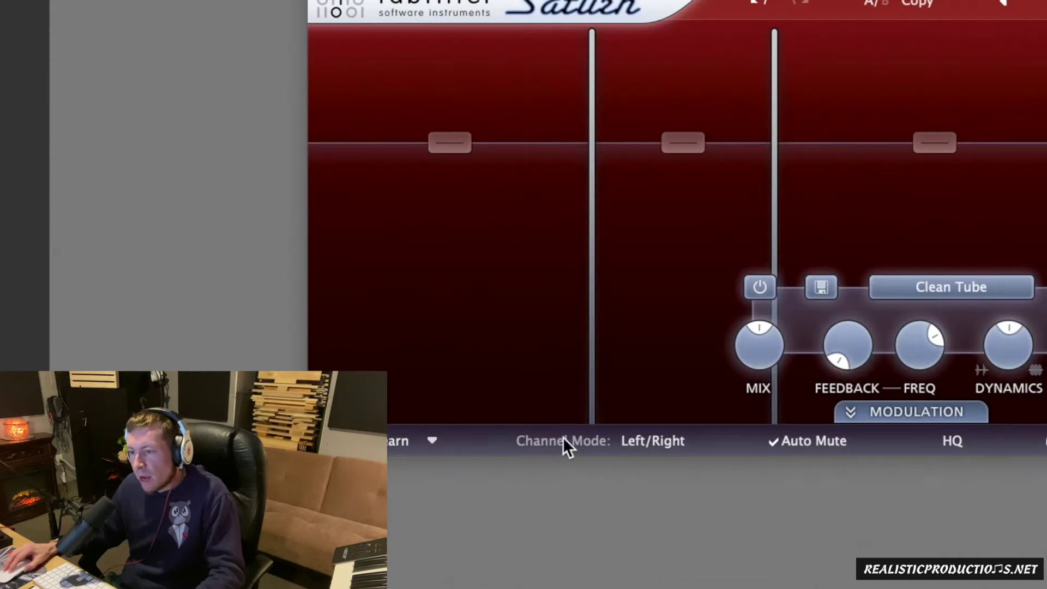
{"action": "left_click", "coordinate": [660, 441]}
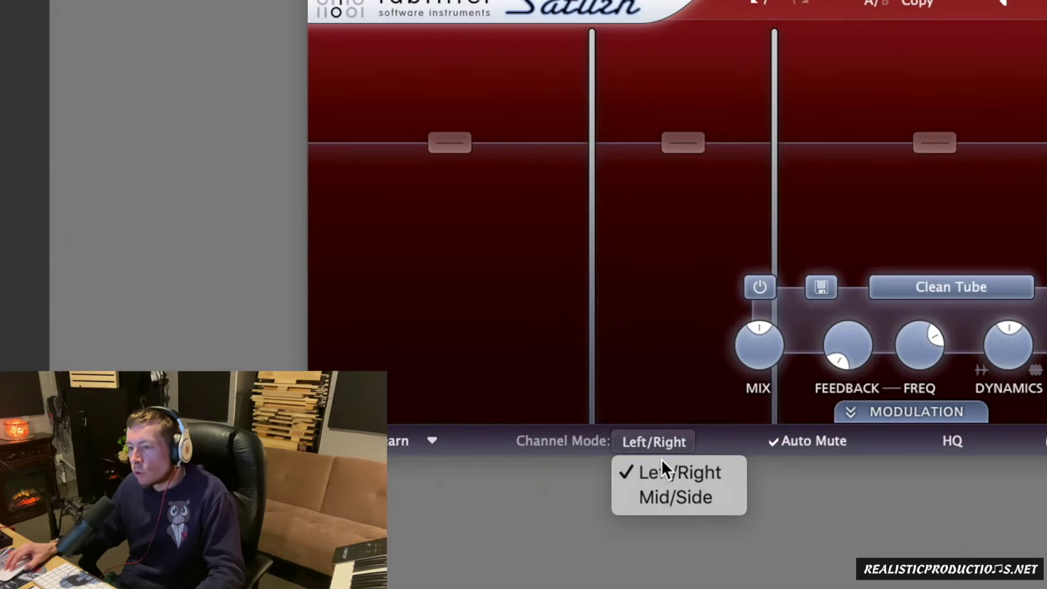
{"action": "left_click", "coordinate": [663, 493]}
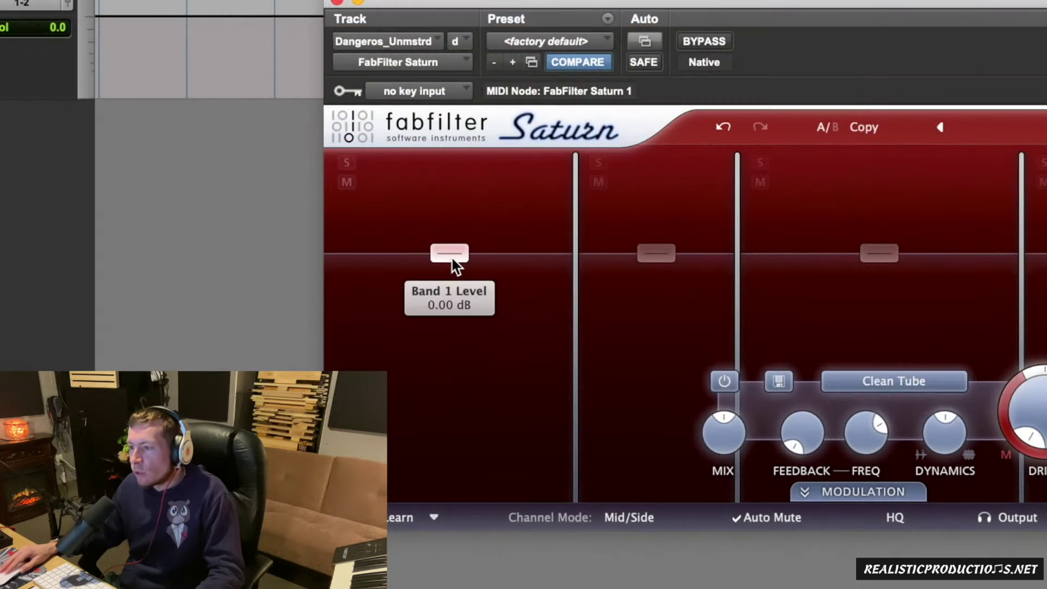
{"action": "left_click", "coordinate": [450, 255]}
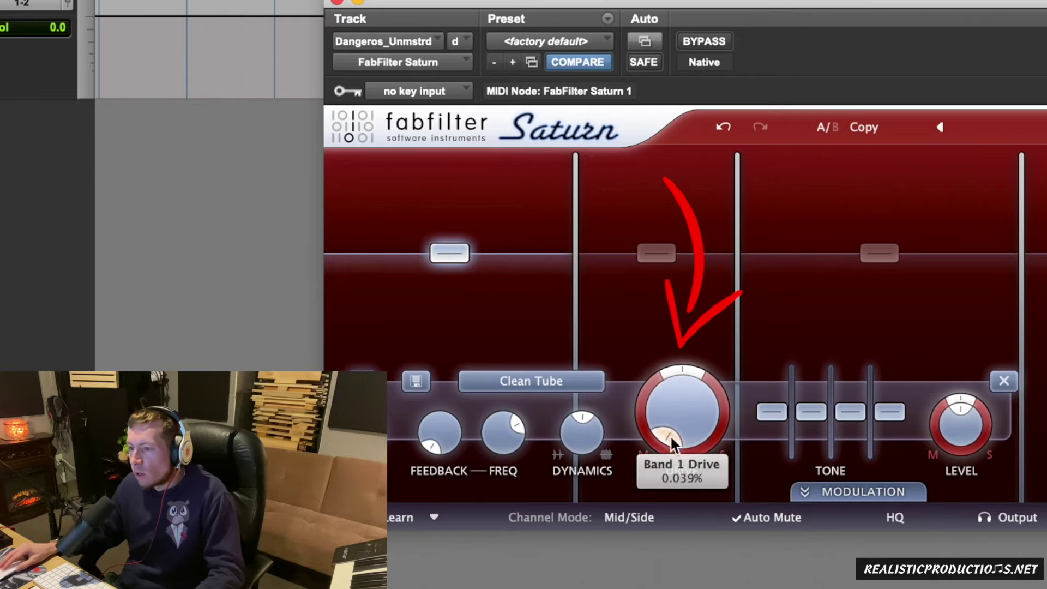
{"action": "left_click_drag", "start_coordinate": [684, 365], "coordinate": [702, 483]}
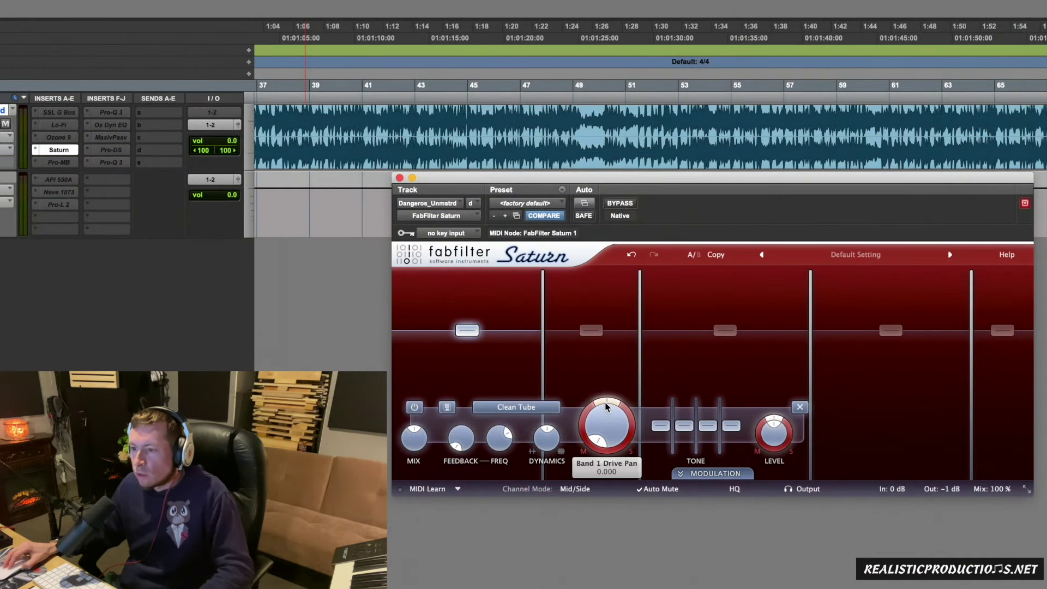
{"action": "left_click_drag", "start_coordinate": [605, 402], "coordinate": [548, 461]}
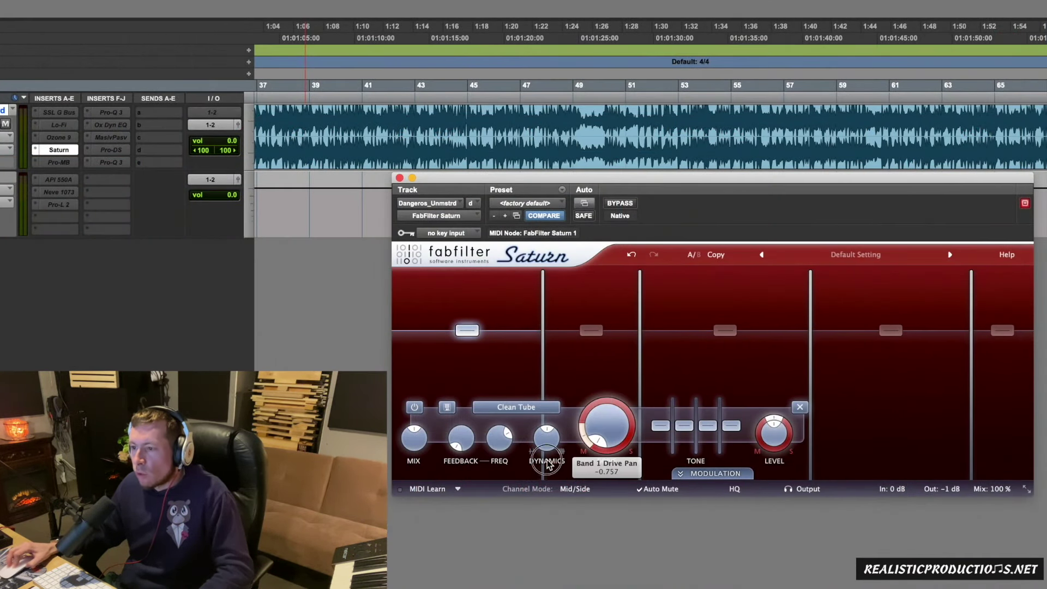
Pan band 4's Drive fully to Side at 1.000, and adjust band 5's Drive pan toward Side
{"action": "left_click", "coordinate": [891, 330]}
{"action": "left_click_drag", "start_coordinate": [832, 404], "coordinate": [844, 512]}
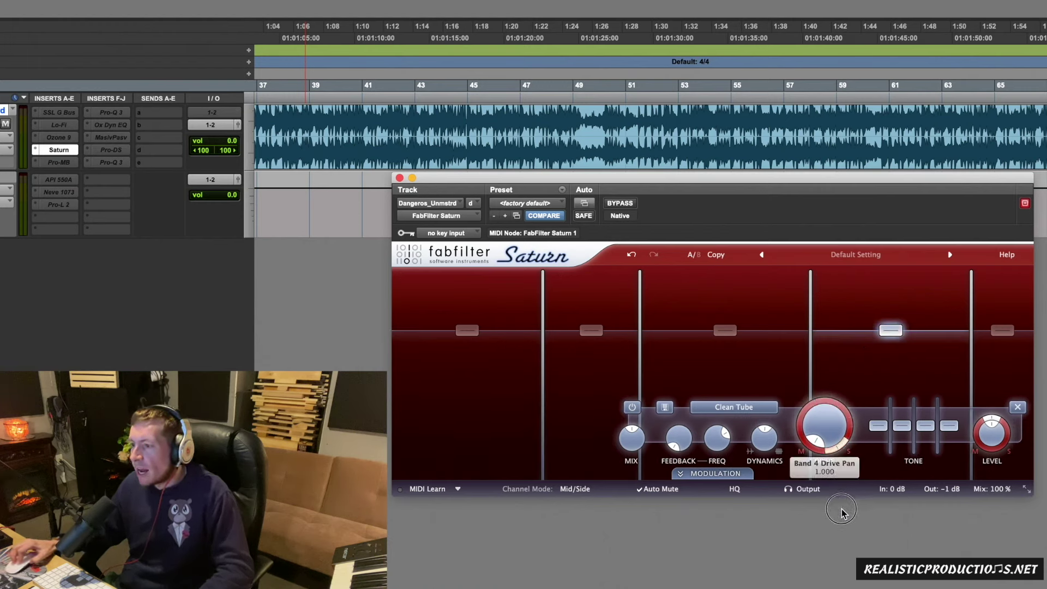
{"action": "left_click", "coordinate": [1002, 330]}
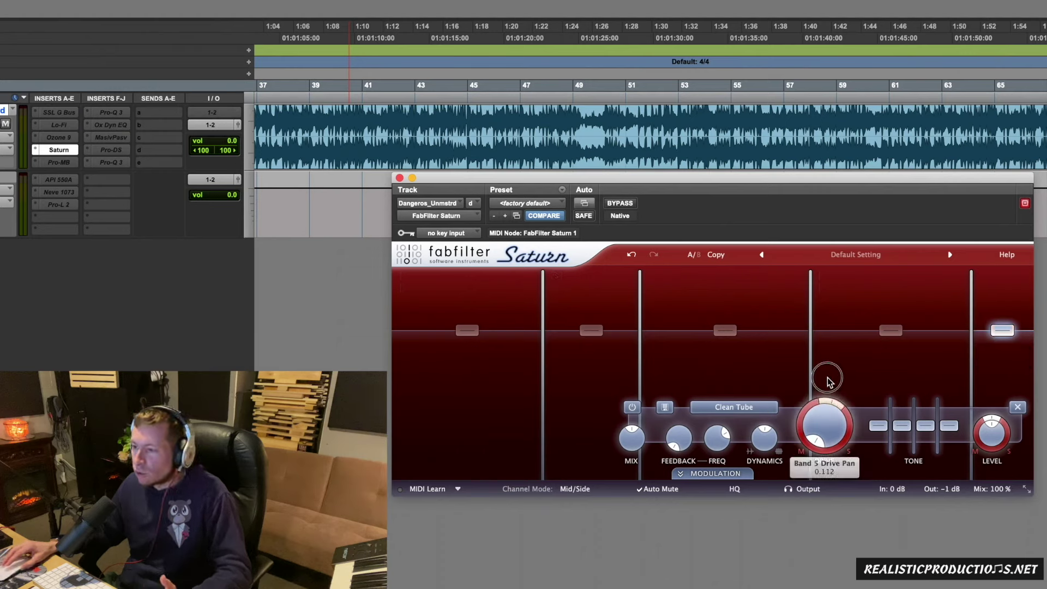
{"action": "left_click_drag", "start_coordinate": [857, 459], "coordinate": [864, 478]}
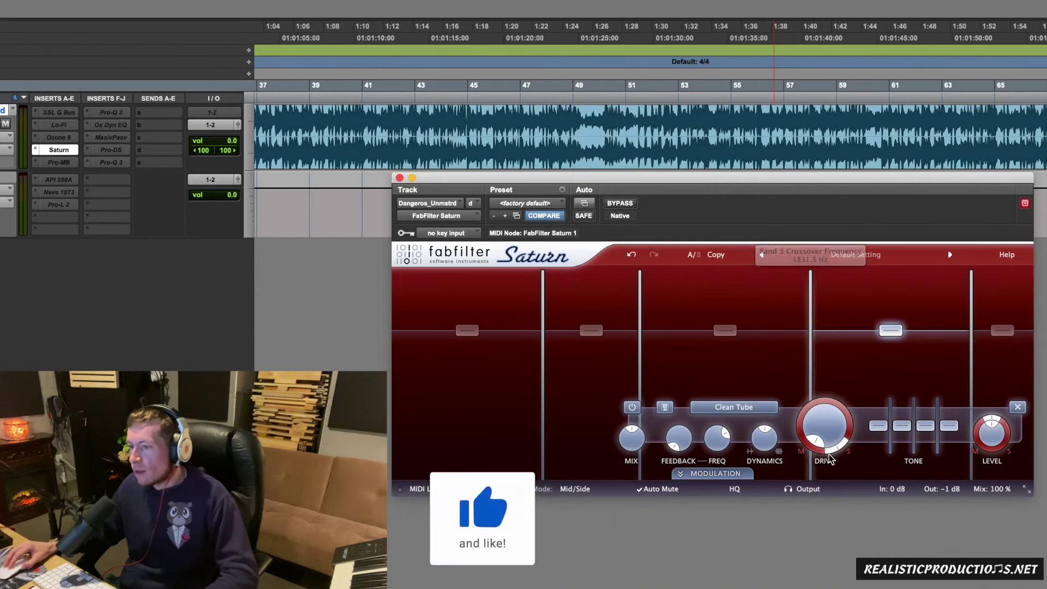
Try out band 1's Mix control, and look through the settings of bands 2, 3 and 4
{"action": "left_click", "coordinate": [467, 331]}
{"action": "mouse_move", "coordinate": [414, 444]}
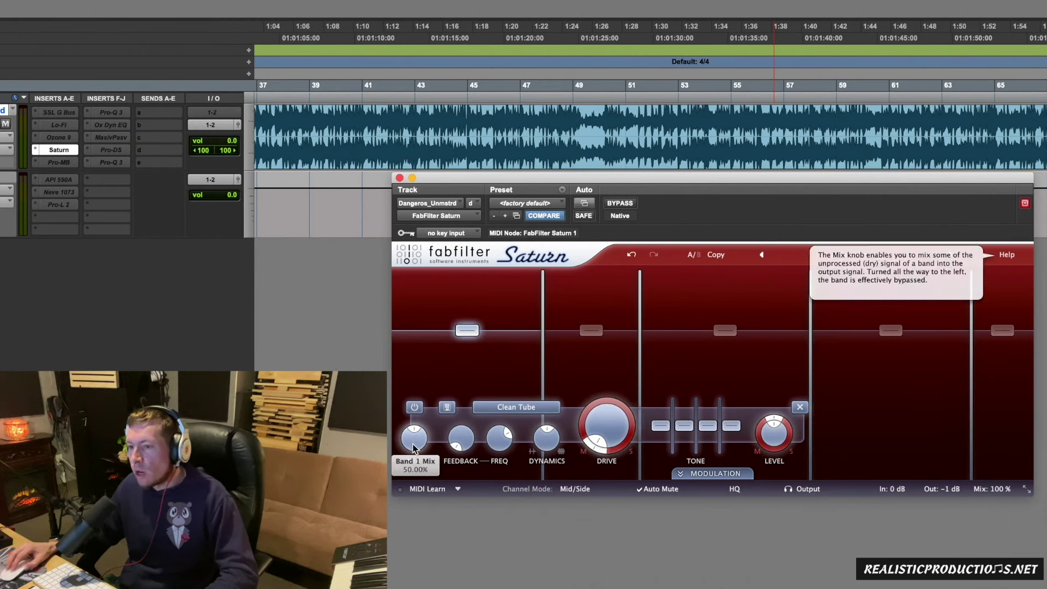
{"action": "left_click_drag", "start_coordinate": [413, 443], "coordinate": [424, 321]}
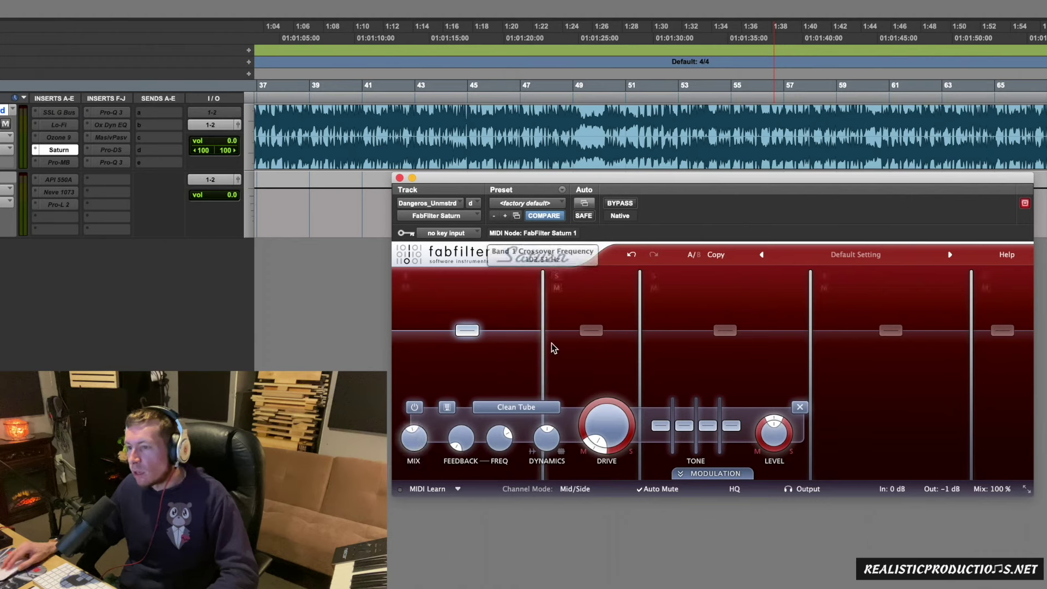
{"action": "left_click", "coordinate": [591, 330]}
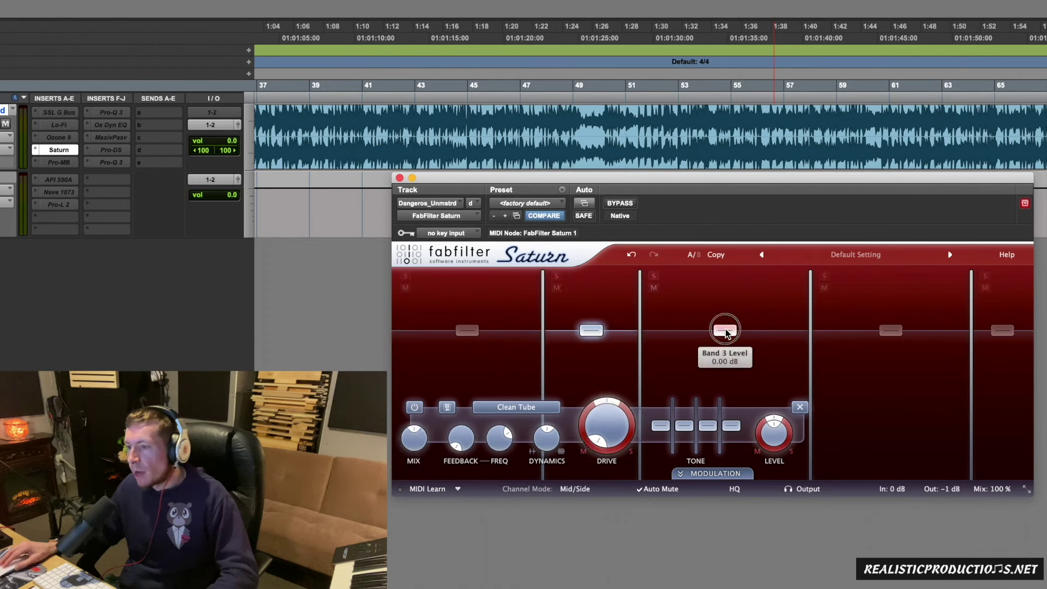
{"action": "left_click", "coordinate": [726, 329]}
{"action": "left_click", "coordinate": [890, 330]}
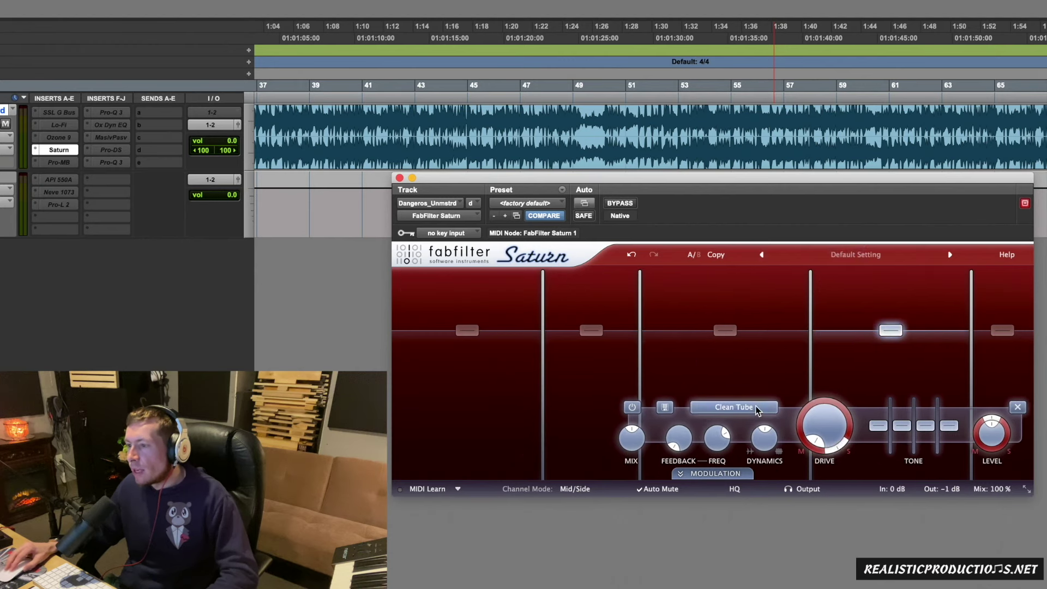
Set band 1's distortion style to Gentle Saturation and band 4's to Clean Tape
{"action": "left_click", "coordinate": [467, 330]}
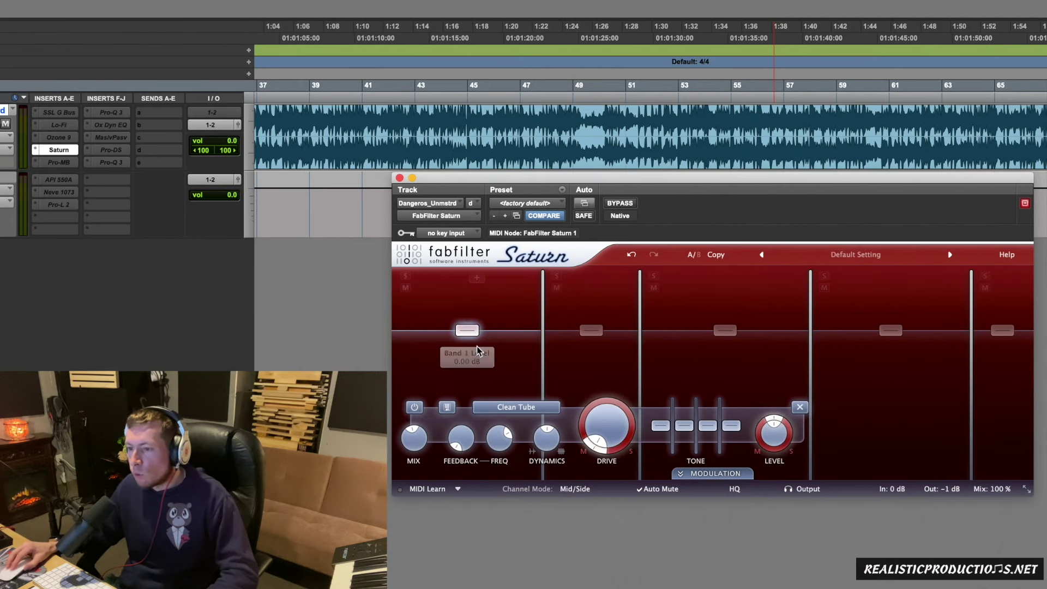
{"action": "left_click", "coordinate": [517, 407]}
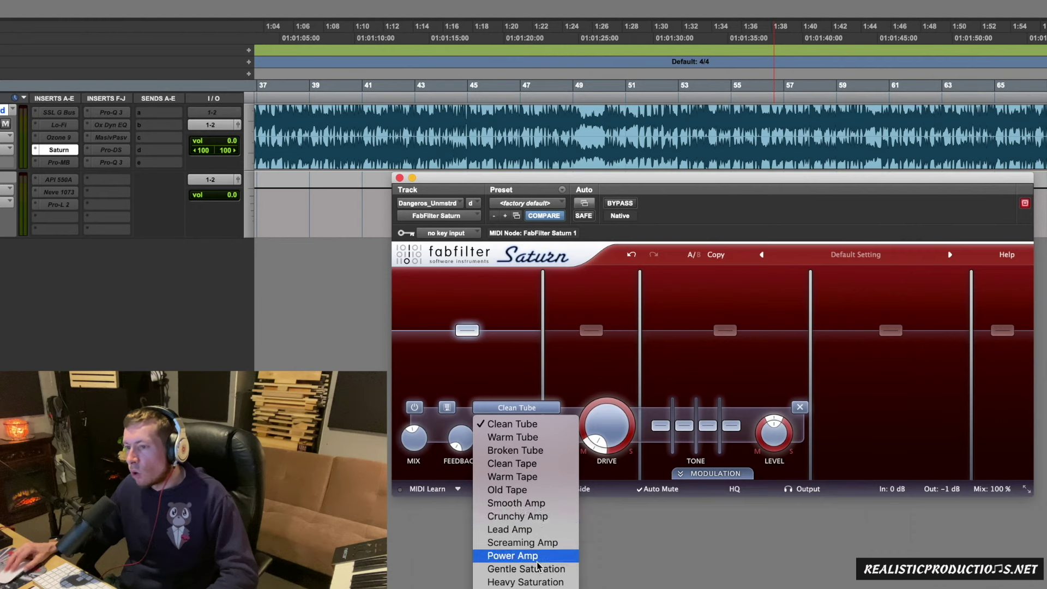
{"action": "key", "text": "Return"}
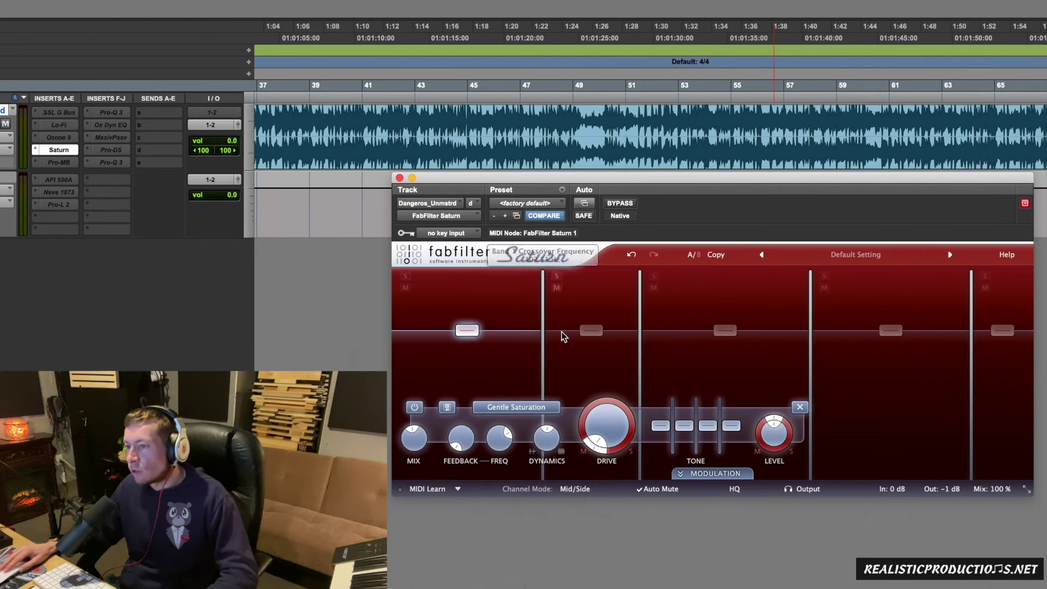
{"action": "left_click", "coordinate": [893, 332]}
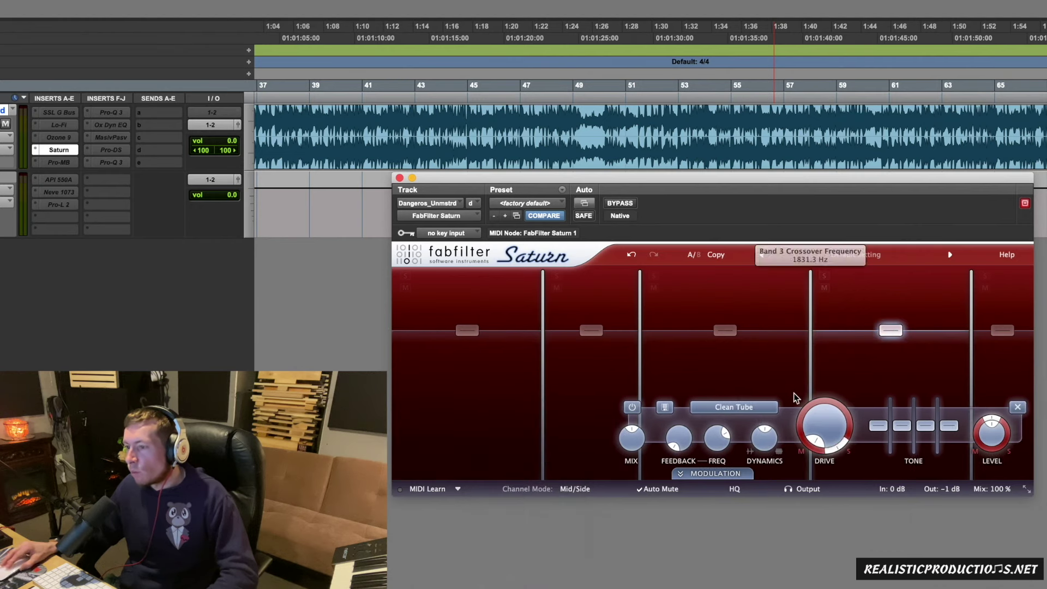
{"action": "left_click", "coordinate": [748, 410]}
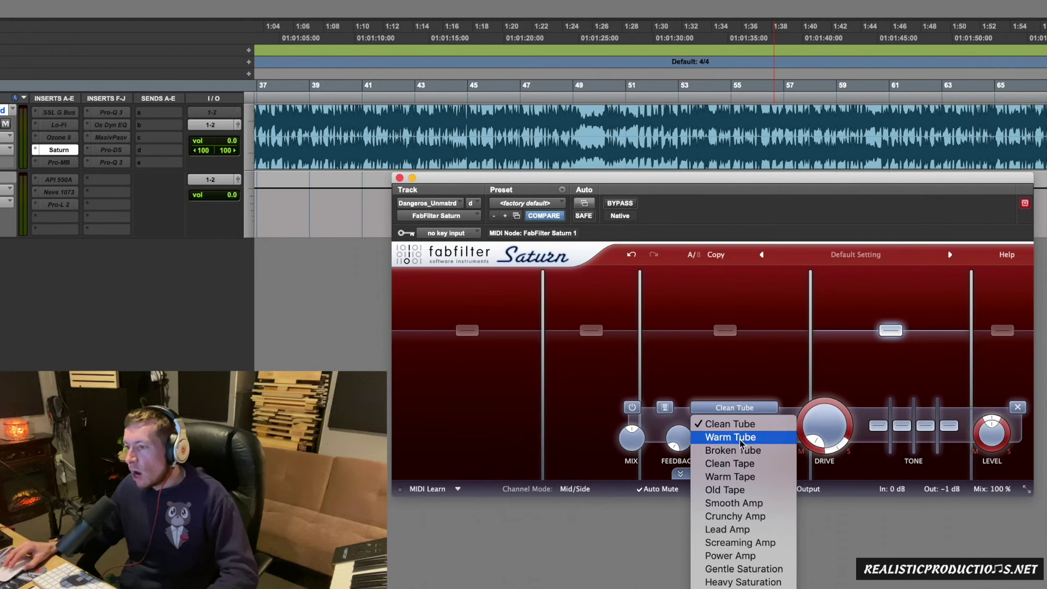
{"action": "left_click", "coordinate": [749, 468]}
Set the distortion style of band 5, the highest band, to Smooth Amp
{"action": "left_click", "coordinate": [1002, 330]}
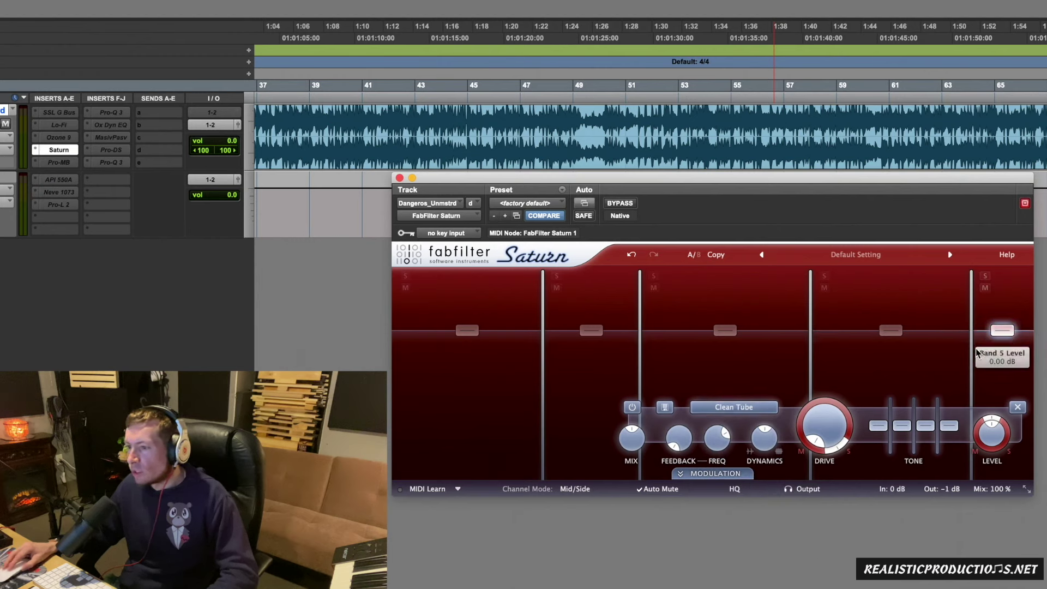
{"action": "left_click", "coordinate": [742, 408]}
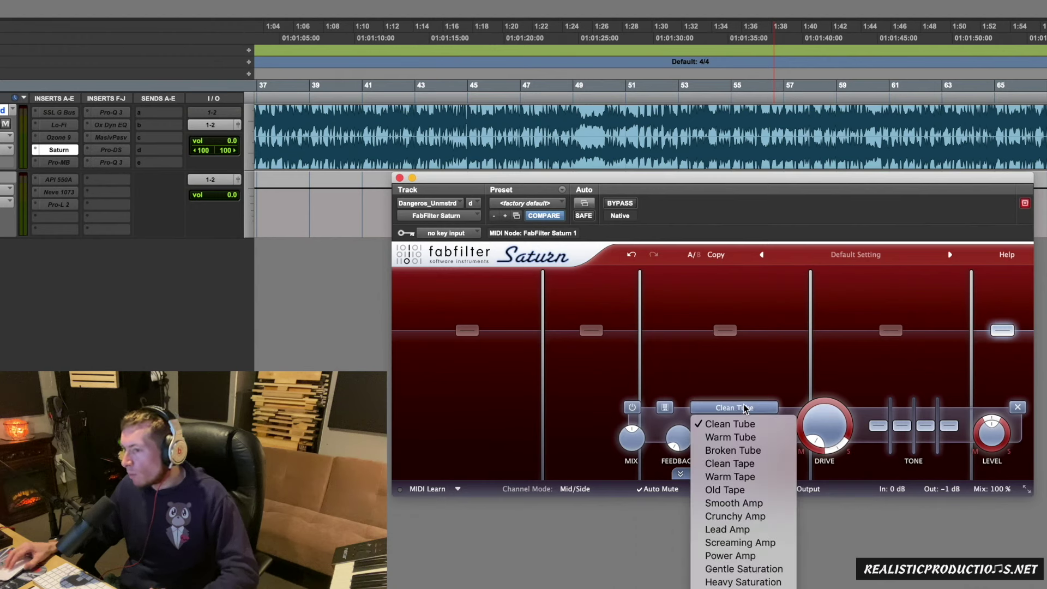
{"action": "left_click", "coordinate": [736, 504]}
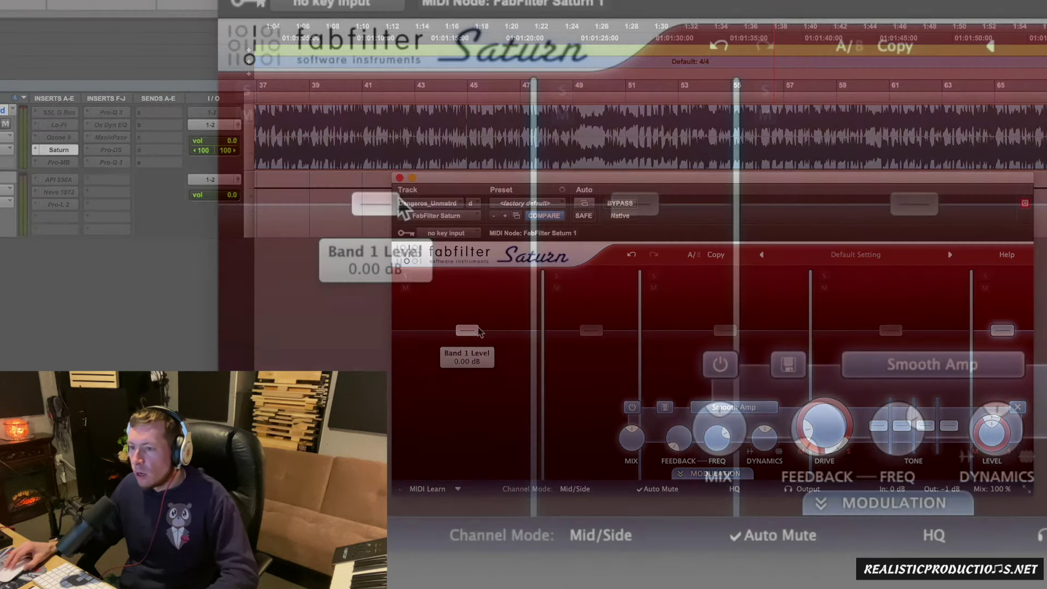
Raise band 1's Drive to about 22.34%
{"action": "left_click", "coordinate": [467, 330]}
{"action": "scroll", "coordinate": [661, 409], "scroll_direction": "up", "scroll_amount": 10}
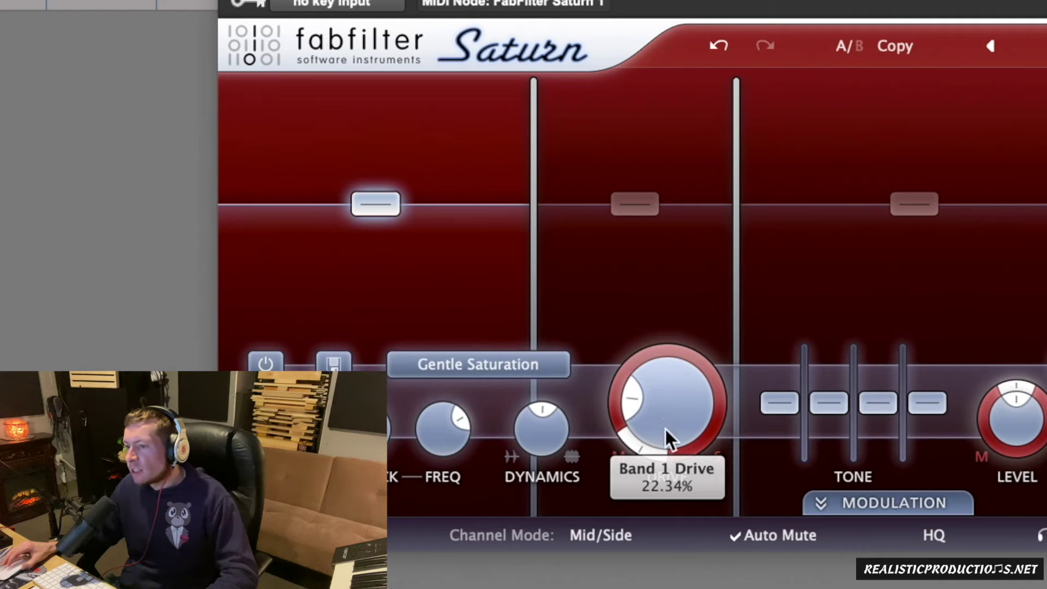
Raise band 1's Drive to about 28.04% and band 2's Drive to about 21.14%
{"action": "scroll", "coordinate": [665, 401], "scroll_direction": "up", "scroll_amount": 3}
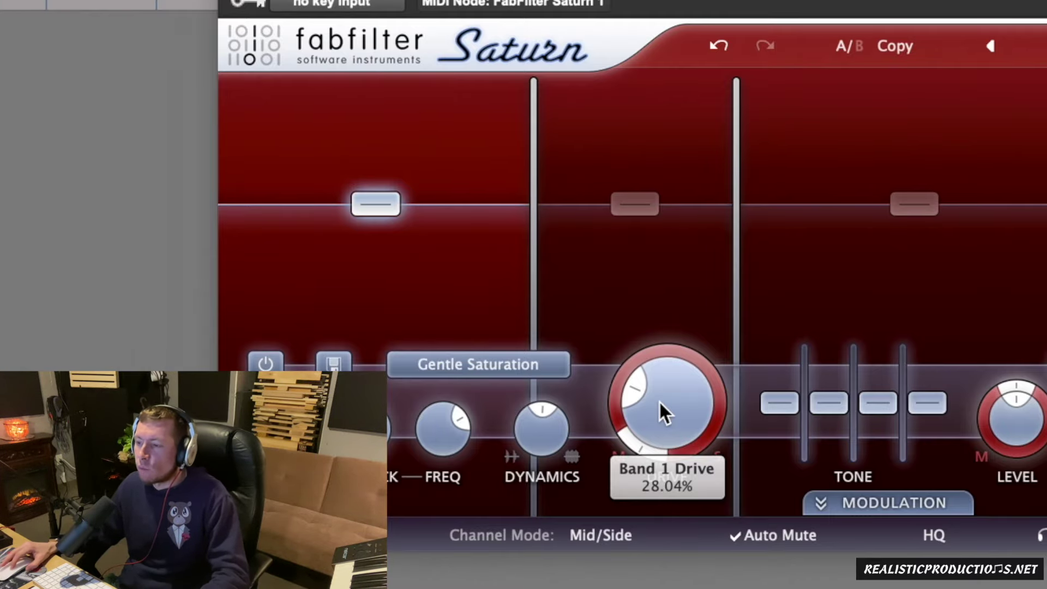
{"action": "scroll", "coordinate": [659, 400], "scroll_direction": "up", "scroll_amount": 3}
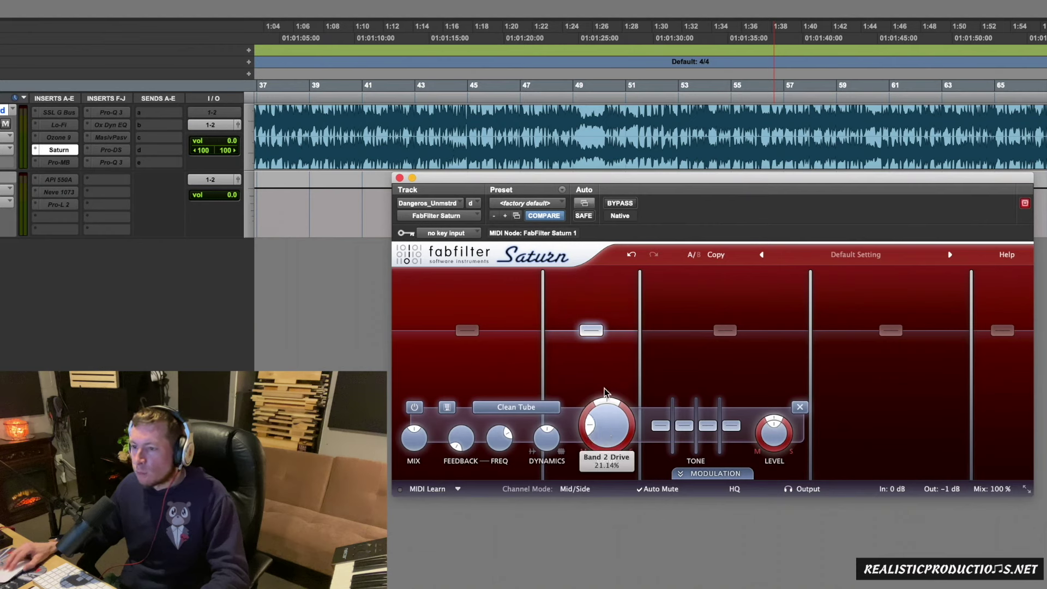
Try Clean Tape on band 2 and settle on Gentle Saturation as its distortion style
{"action": "left_click", "coordinate": [516, 407]}
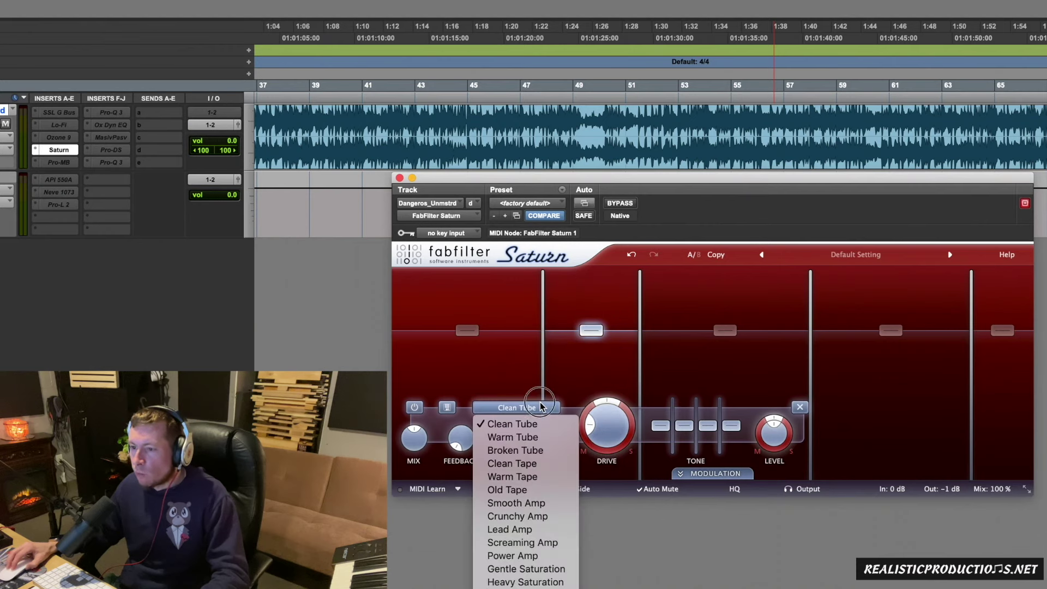
{"action": "left_click", "coordinate": [547, 470]}
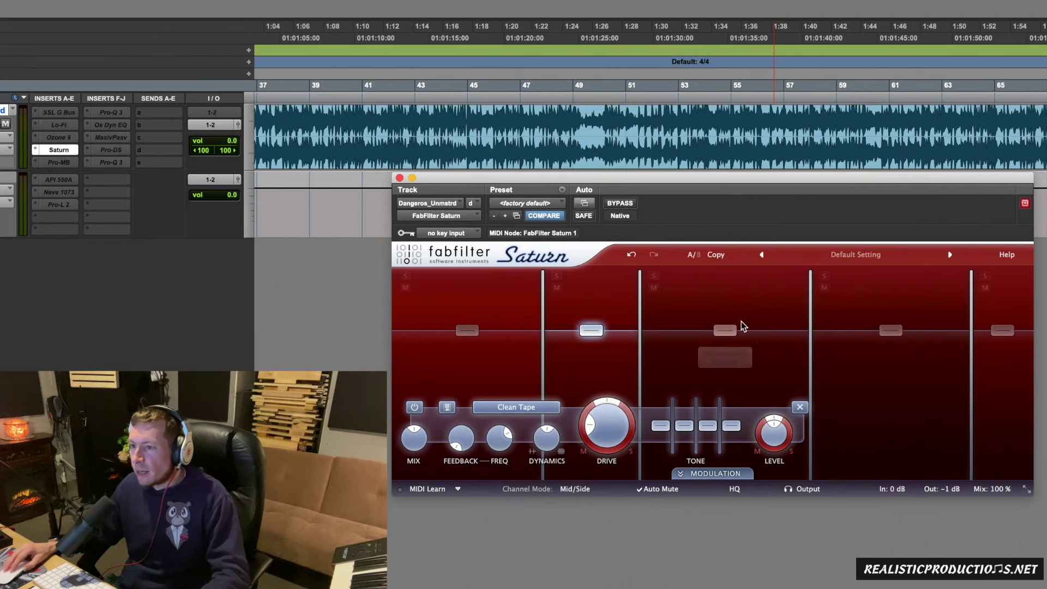
{"action": "left_click", "coordinate": [530, 406]}
{"action": "left_click", "coordinate": [547, 569]}
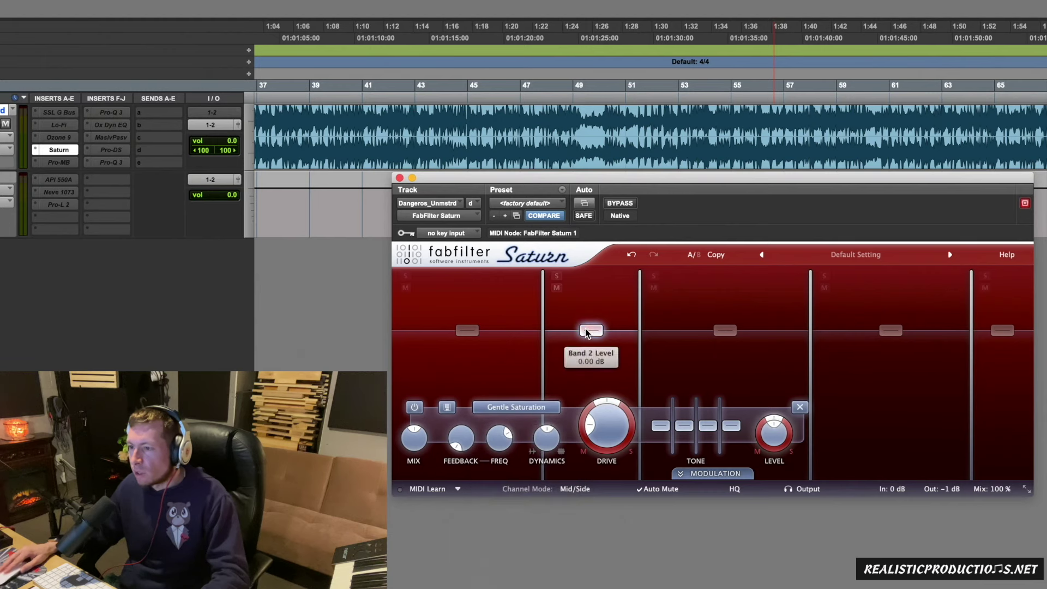
Set band 3's distortion style to Gentle Saturation and band 4's Drive to about 23.24%
{"action": "left_click", "coordinate": [736, 333]}
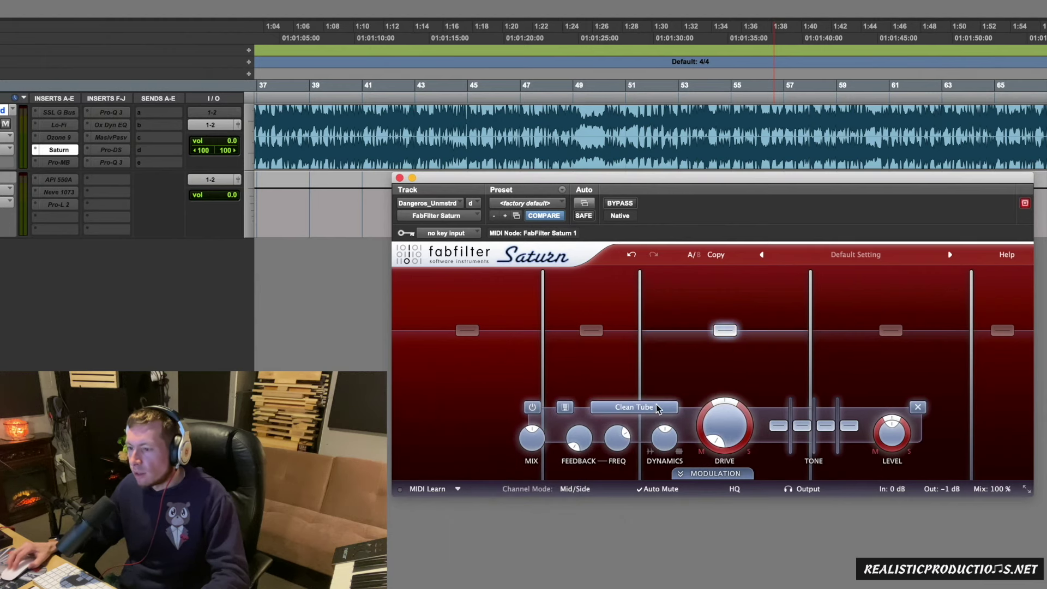
{"action": "left_click", "coordinate": [659, 408]}
{"action": "left_click", "coordinate": [650, 569]}
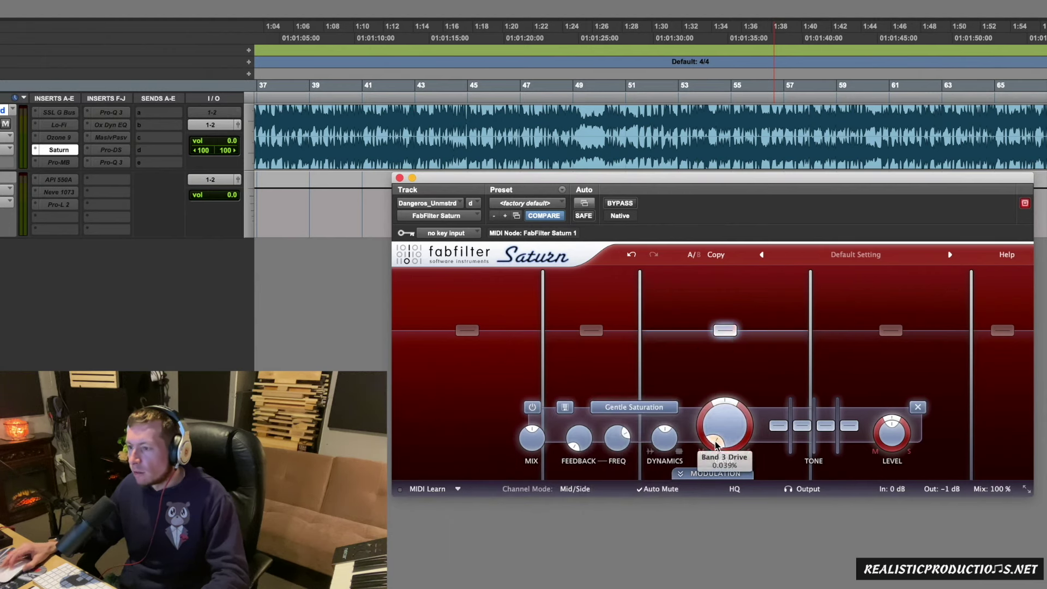
{"action": "left_click", "coordinate": [891, 331]}
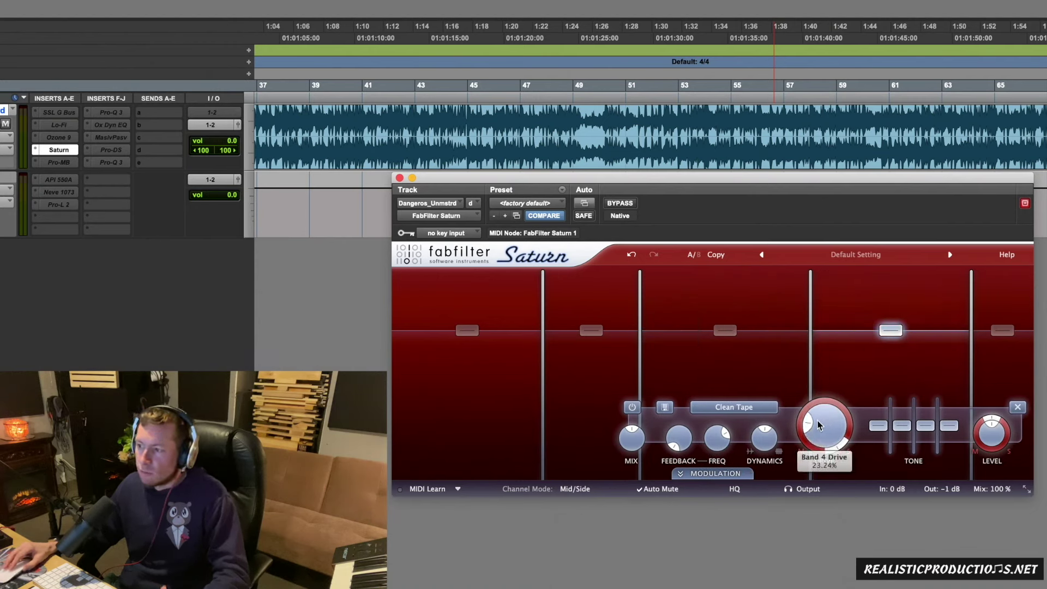
Play the track to compare Saturn bypassed and active, leave it bypassed, and close its window
{"action": "key", "text": "space"}
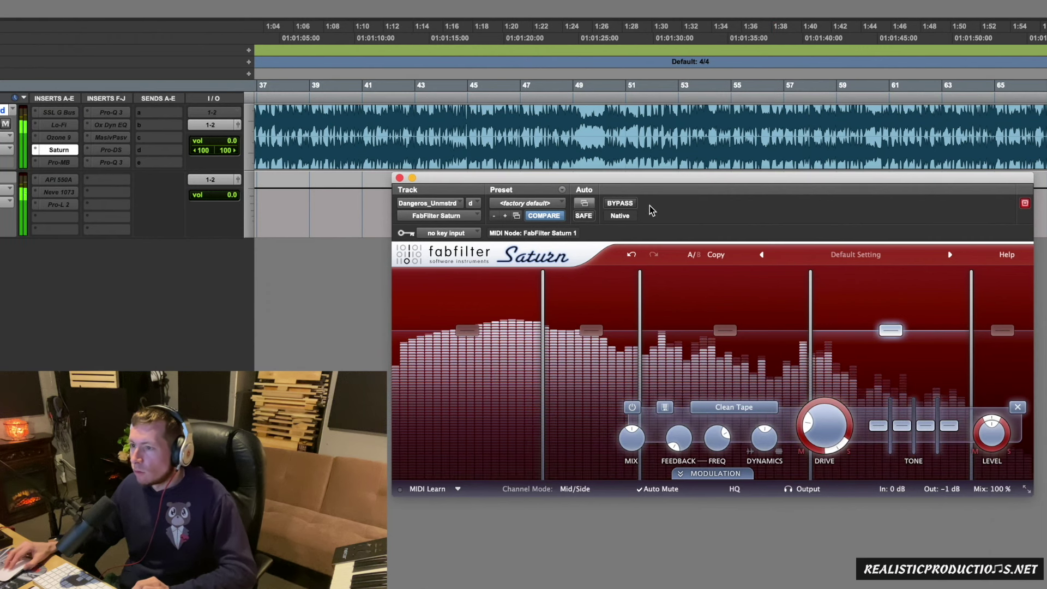
{"action": "left_click", "coordinate": [621, 203]}
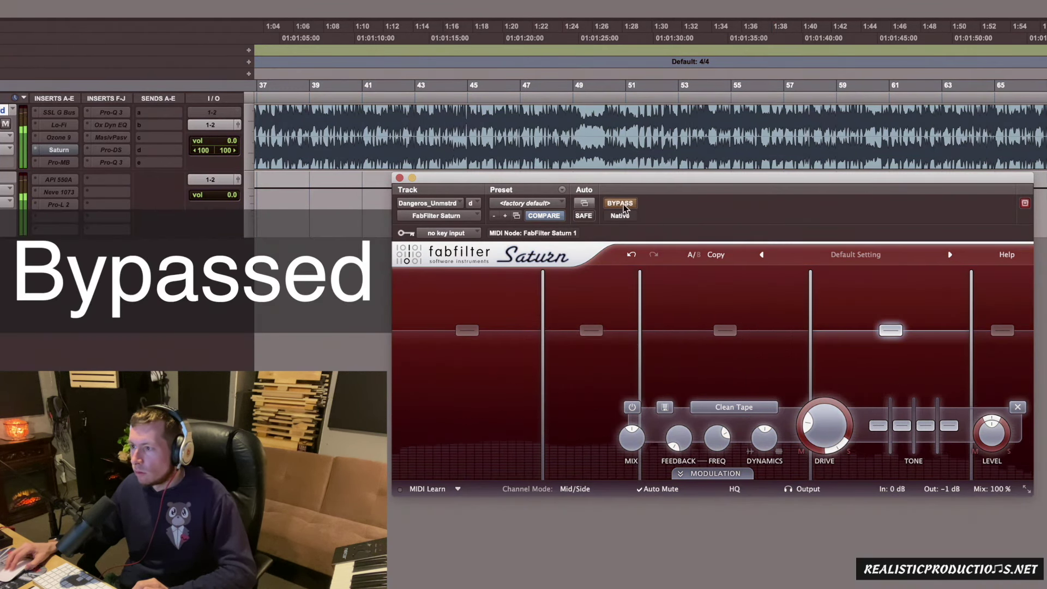
{"action": "left_click", "coordinate": [621, 204]}
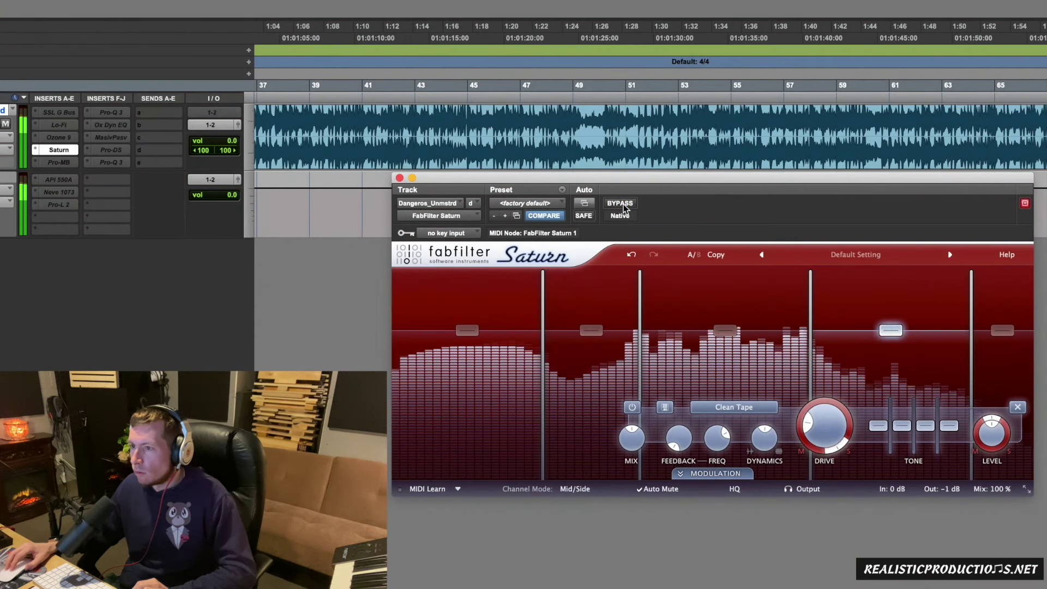
{"action": "mouse_move", "coordinate": [562, 281]}
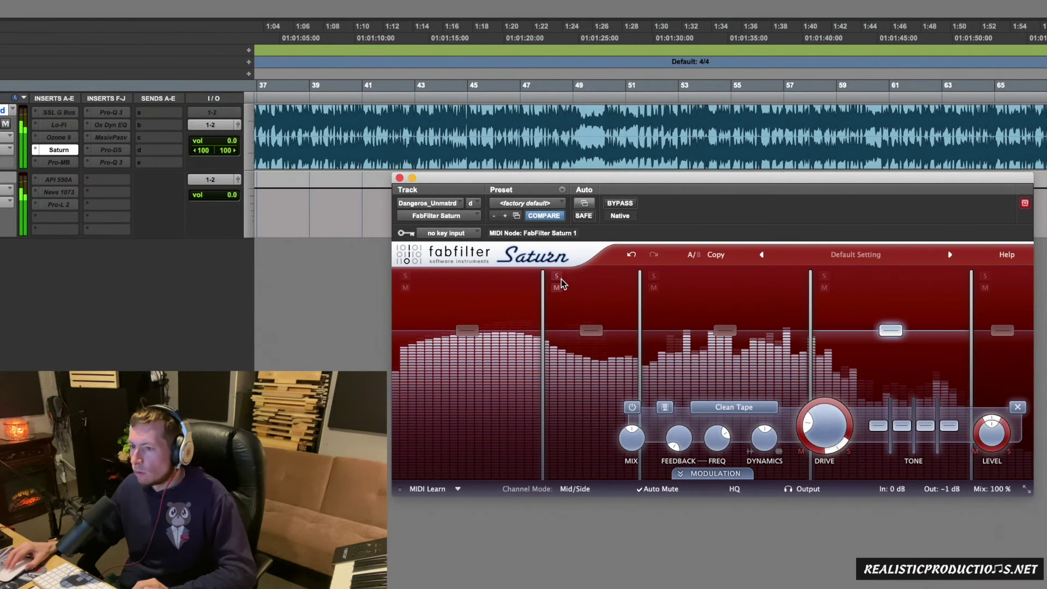
{"action": "left_click", "coordinate": [626, 206]}
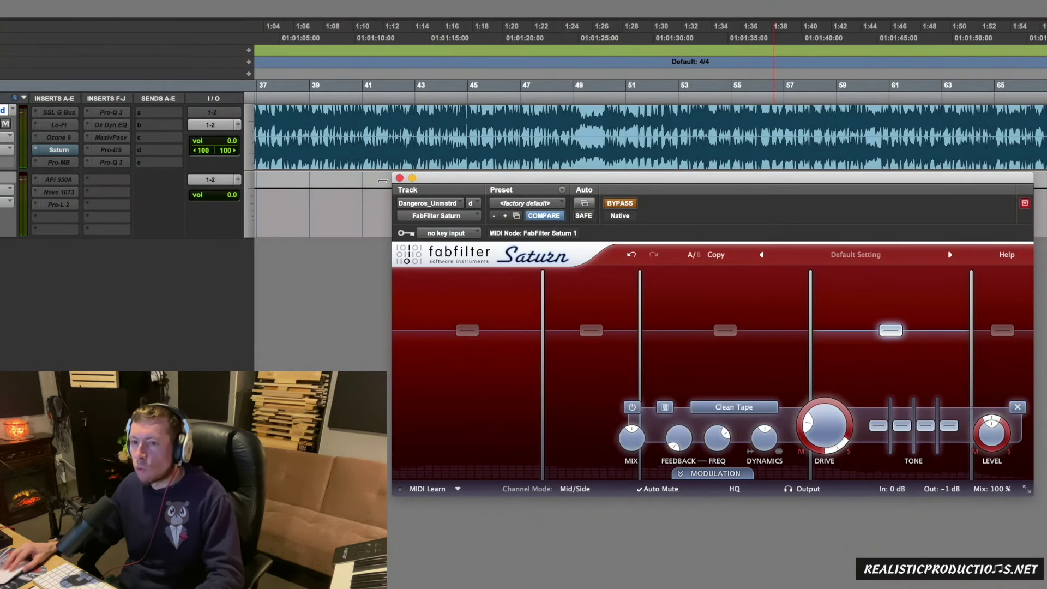
{"action": "left_click", "coordinate": [399, 179]}
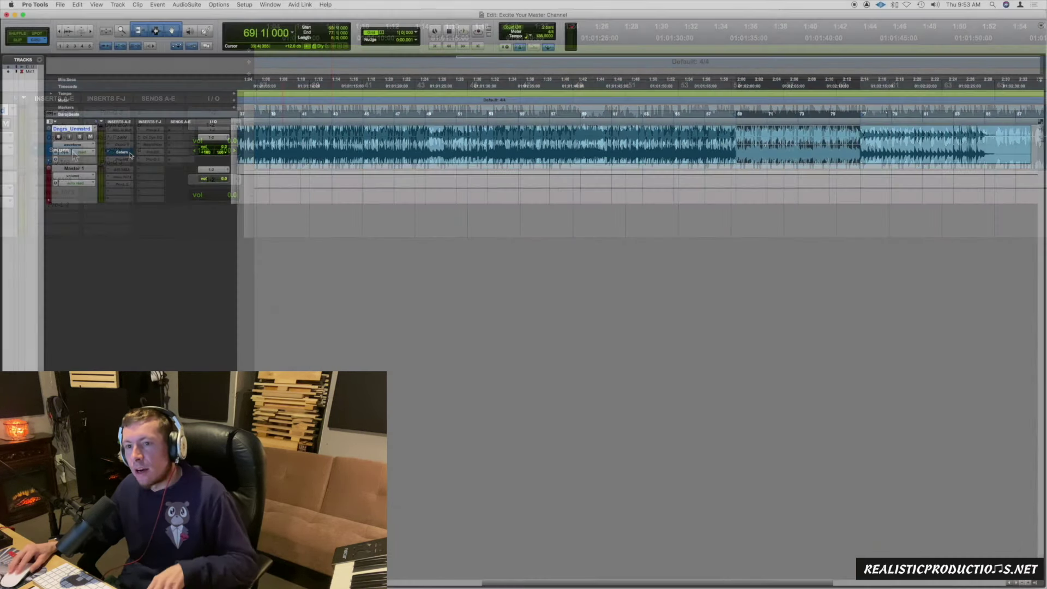
Open Soundtoys Decapitator in insert slot E of the unmastered track and raise its Drive to between 1 and 2
{"action": "left_click", "coordinate": [111, 161]}
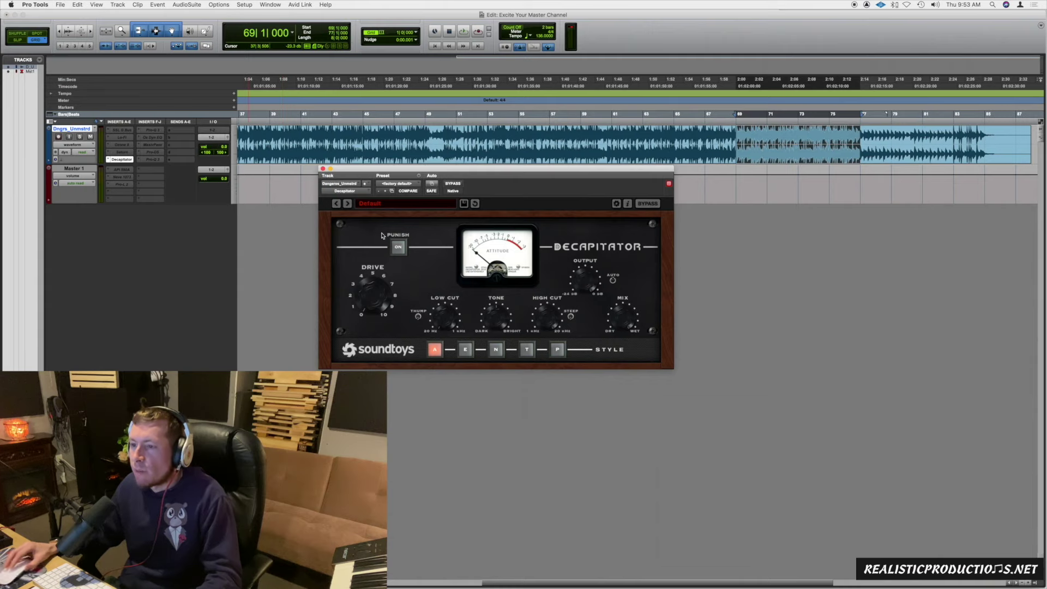
{"action": "left_click_drag", "start_coordinate": [453, 174], "coordinate": [541, 182]}
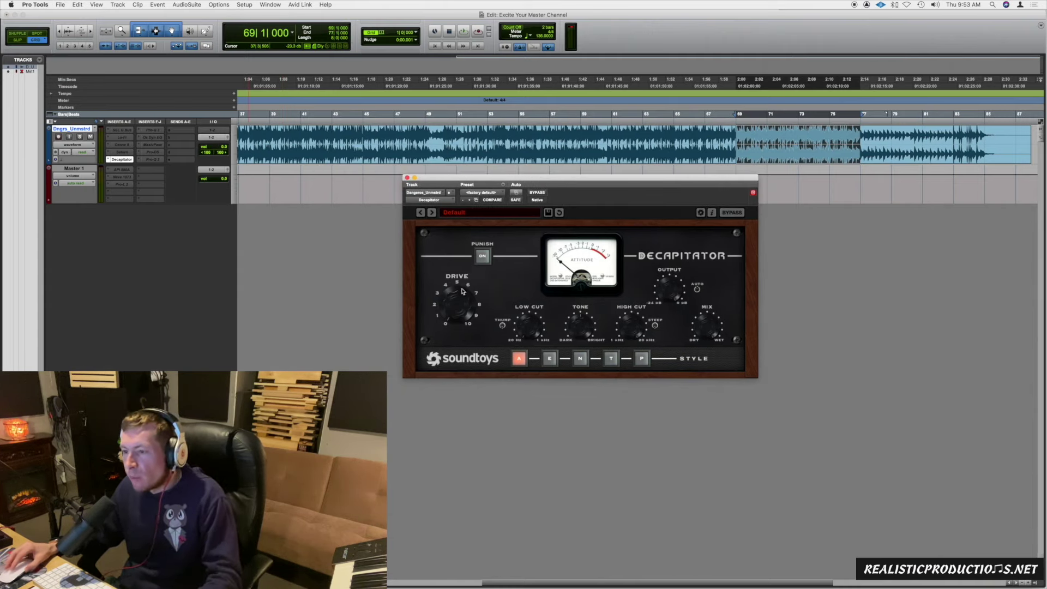
{"action": "left_click_drag", "start_coordinate": [461, 307], "coordinate": [460, 303]}
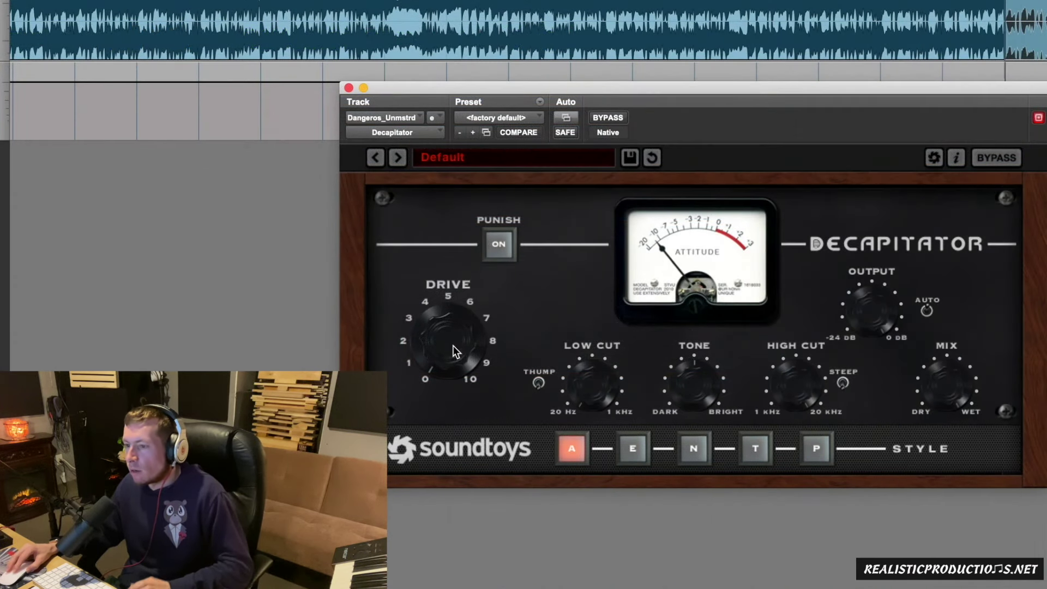
{"action": "left_click_drag", "start_coordinate": [454, 347], "coordinate": [454, 339]}
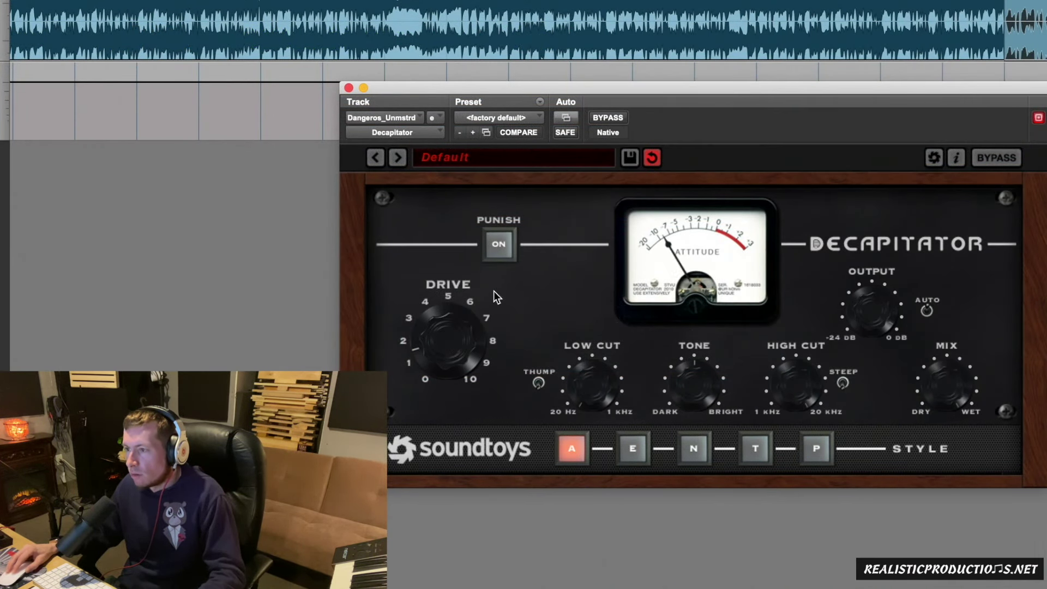
Compare the track's sound with Decapitator bypassed and active
{"action": "left_click", "coordinate": [604, 116]}
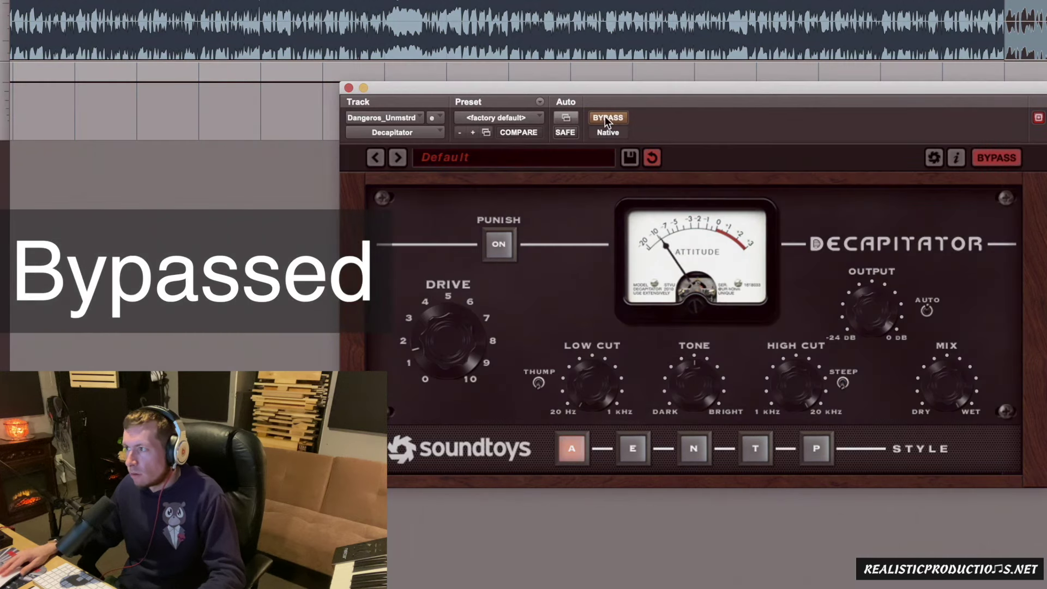
{"action": "left_click", "coordinate": [605, 116]}
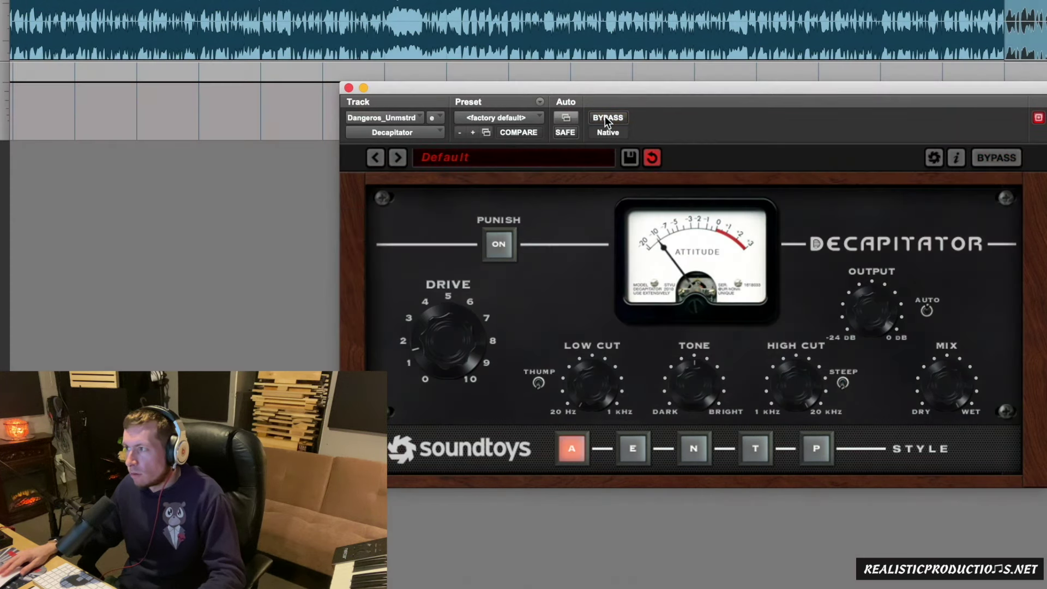